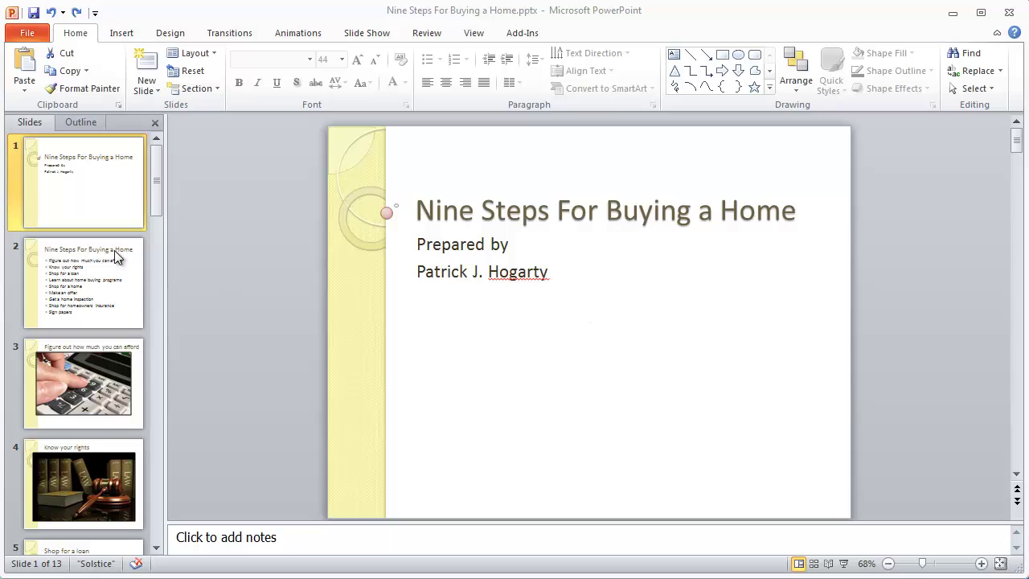
Go to slide 2, which lists the nine home-buying steps
click(62, 290)
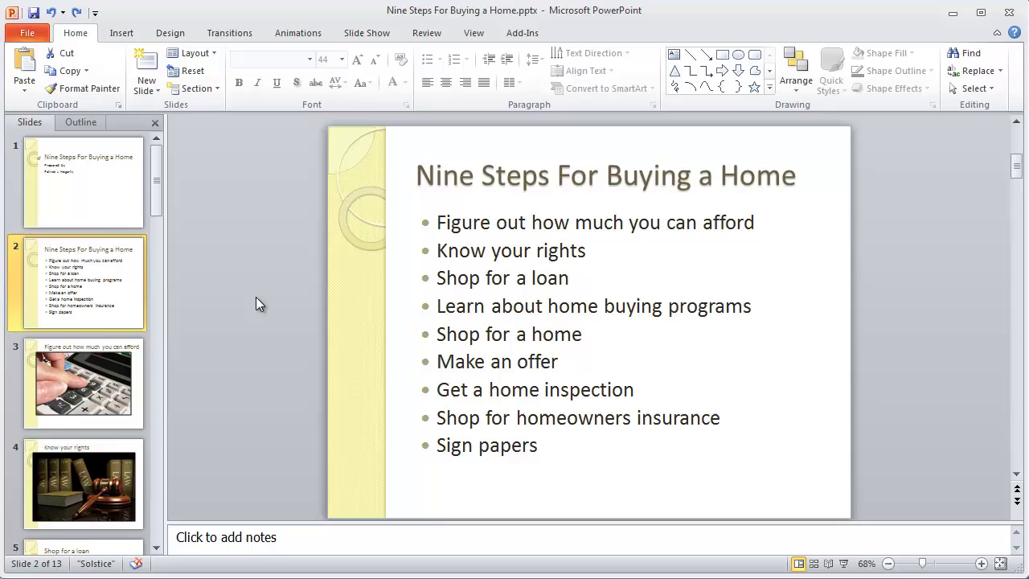
Move slide 3's calculator photo right, clear of the yellow sidebar, then go to slide 4
click(96, 389)
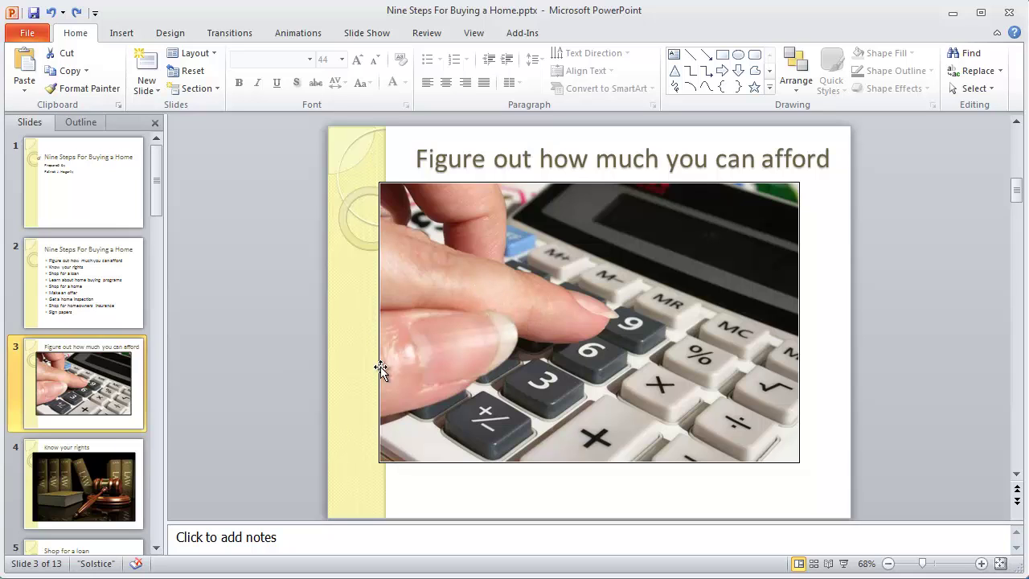
click(604, 365)
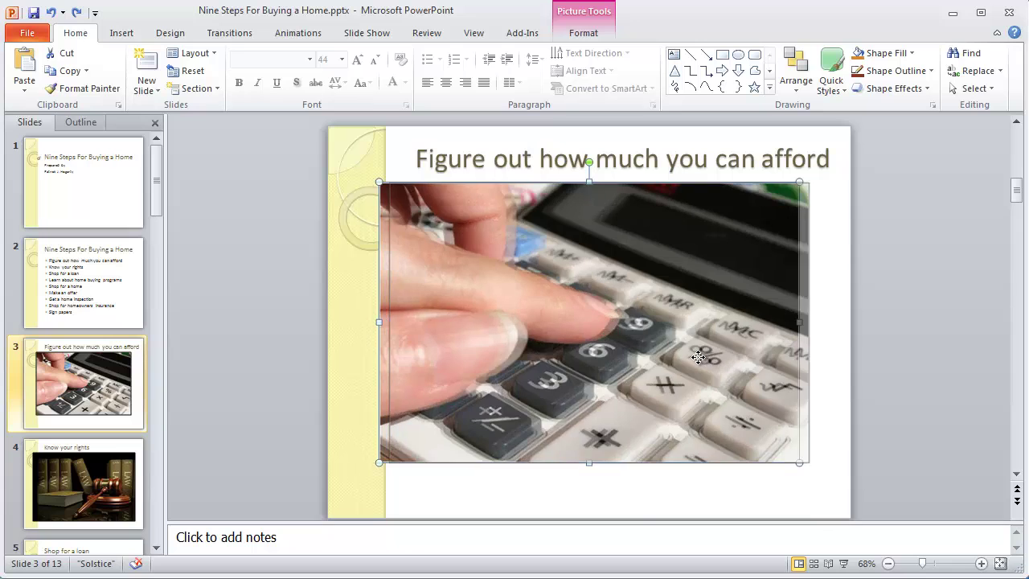
drag(688, 361, 706, 372)
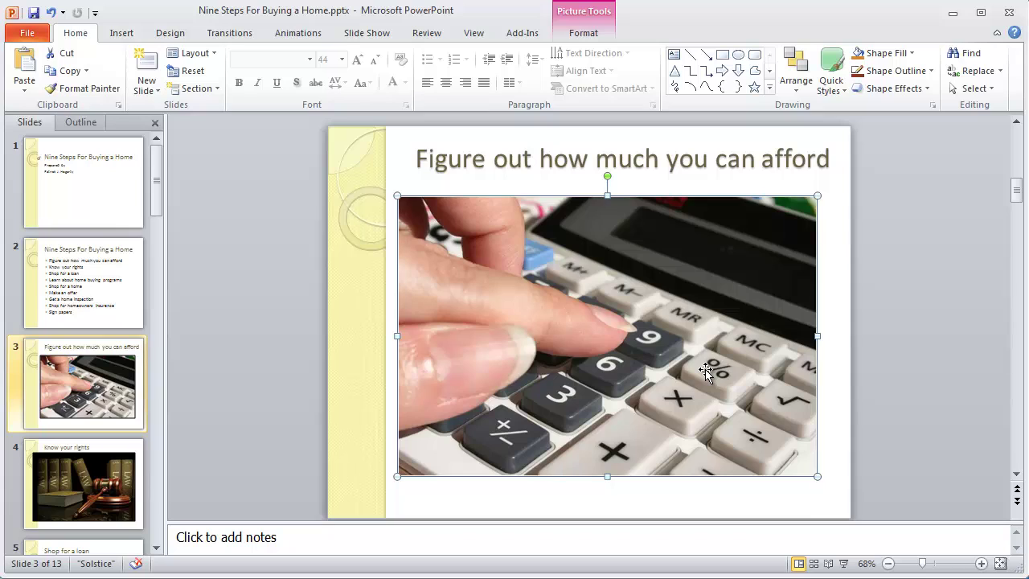
key(Up)
key(Up)
key(Up)
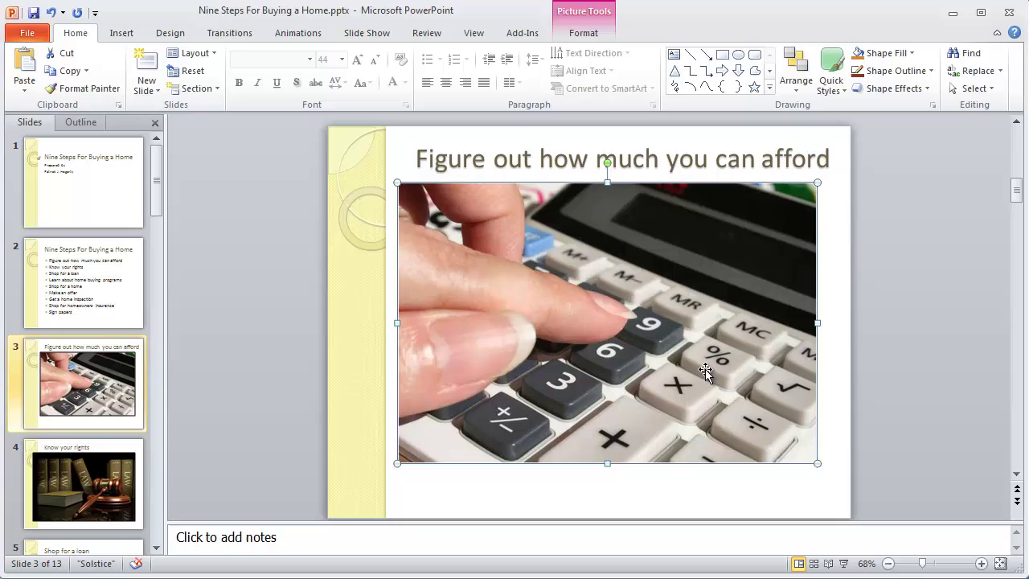
key(Down)
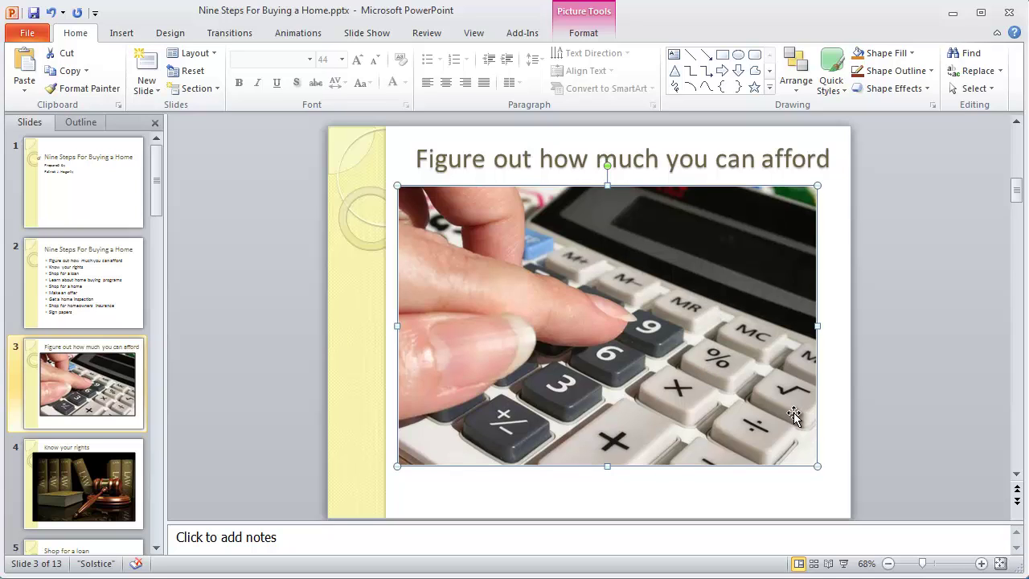
click(841, 388)
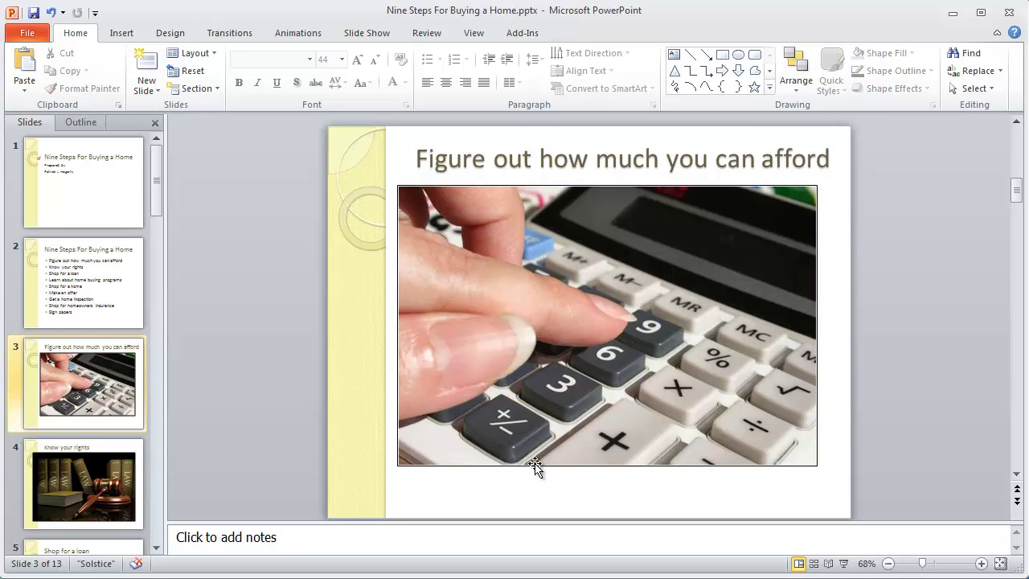
click(86, 487)
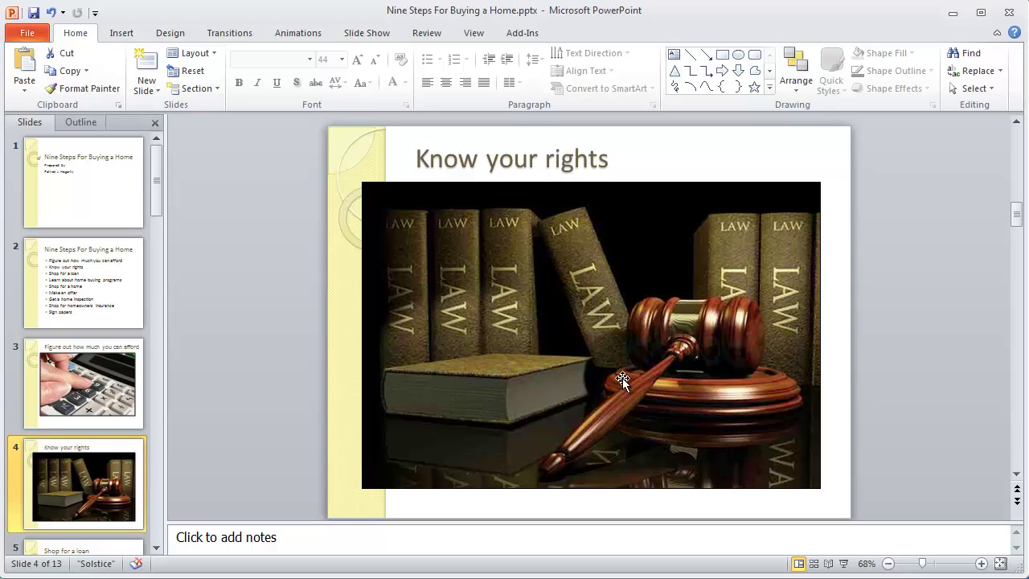
Nudge slide 4's law books and gavel photo right off the sidebar and show its formatting options
click(585, 300)
key(Right)
key(Right)
key(Right)
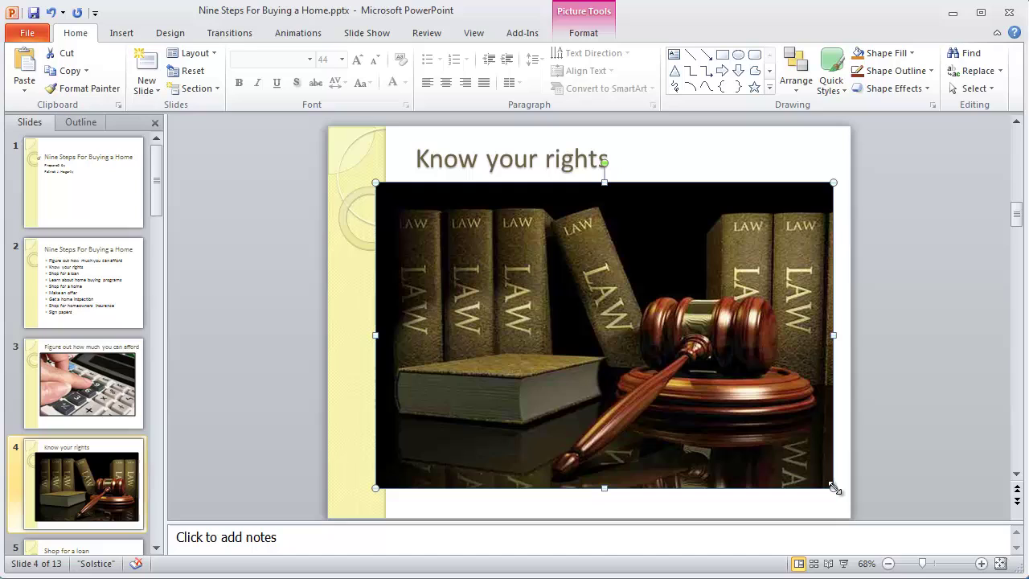
click(929, 404)
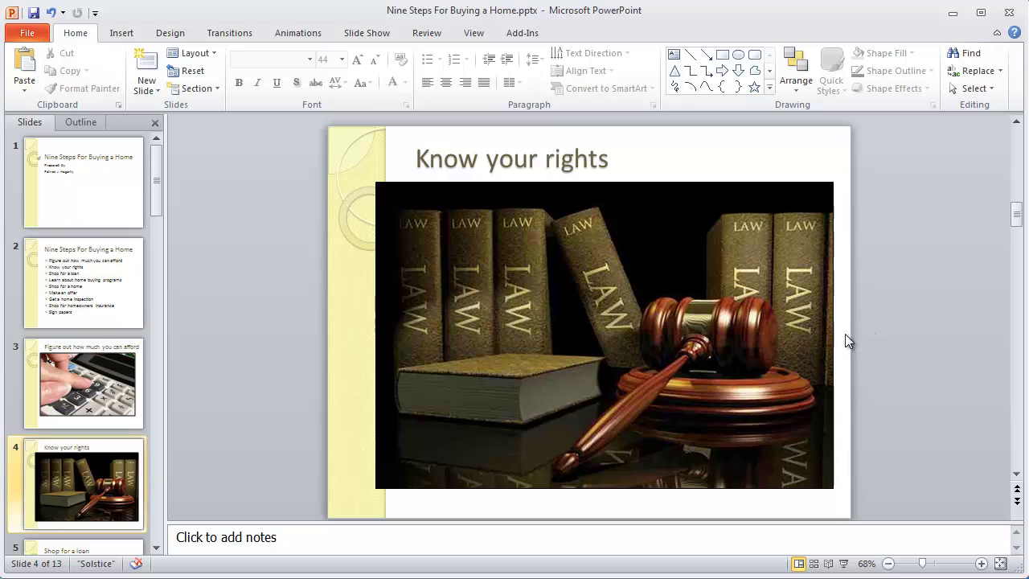
click(541, 334)
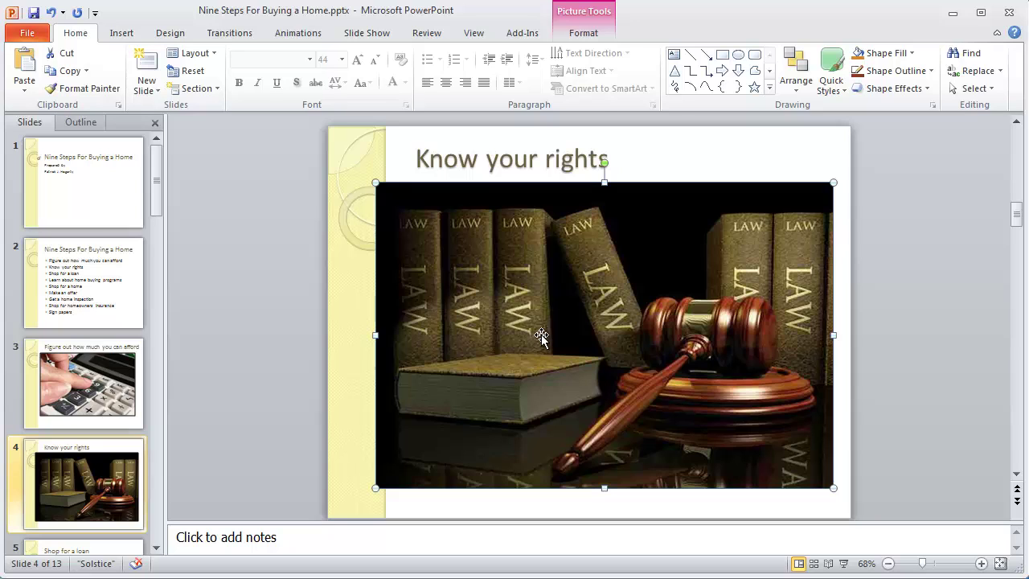
double_click(541, 334)
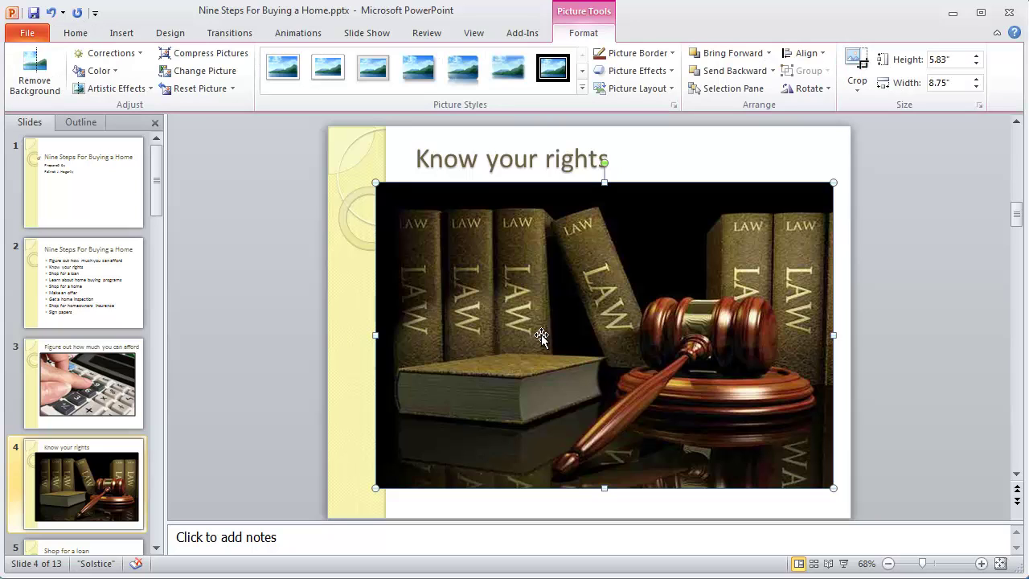
Crop the law books photo's left and right edges, narrowing it to 8.46 inches
click(863, 69)
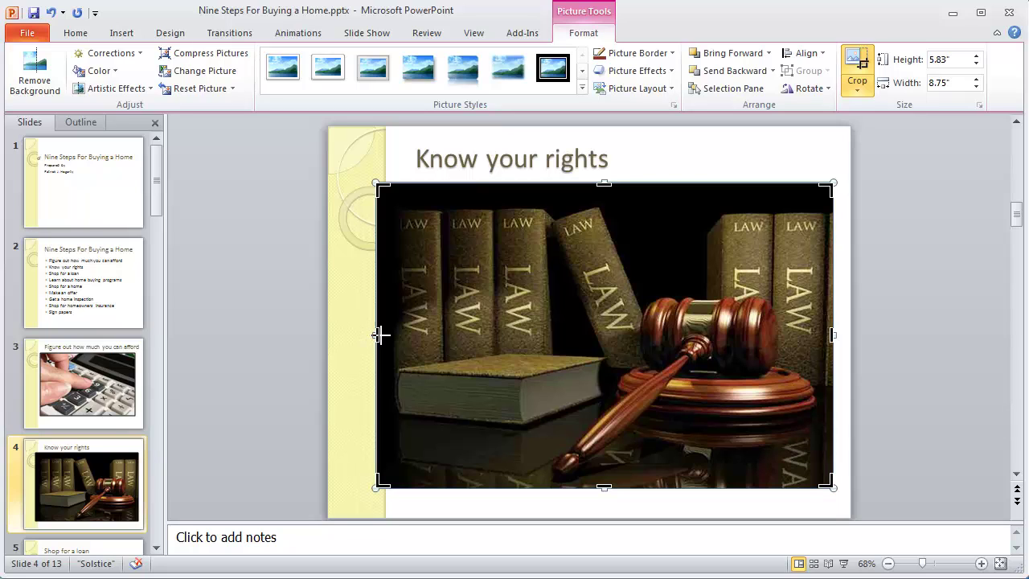
drag(381, 334, 384, 338)
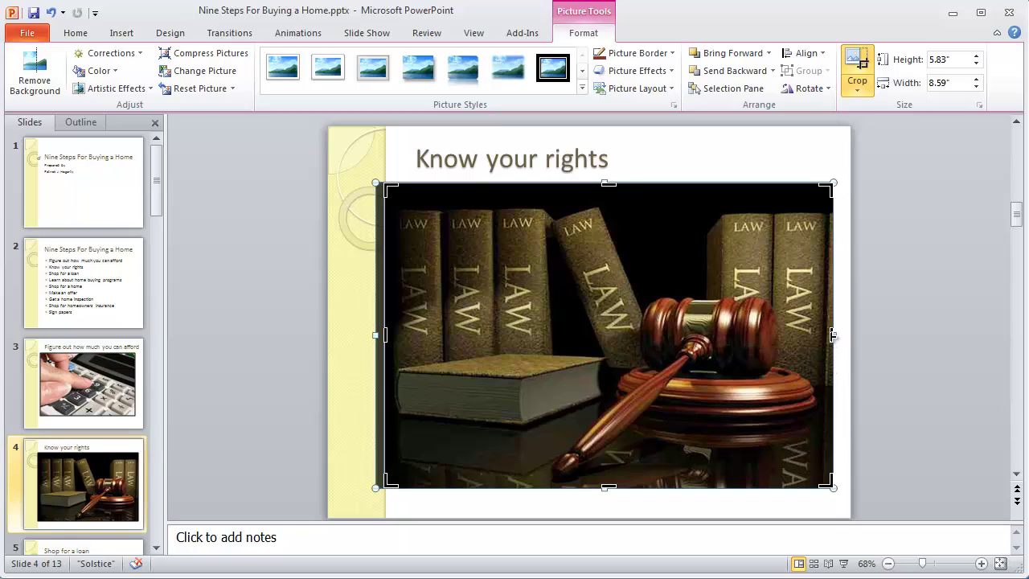
drag(833, 336, 821, 339)
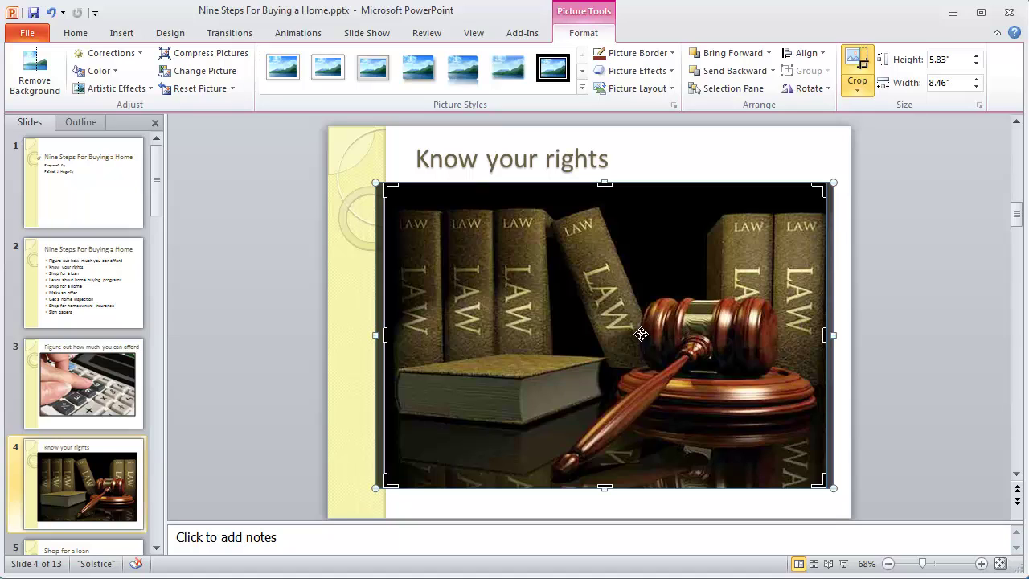
key(Right)
key(Right)
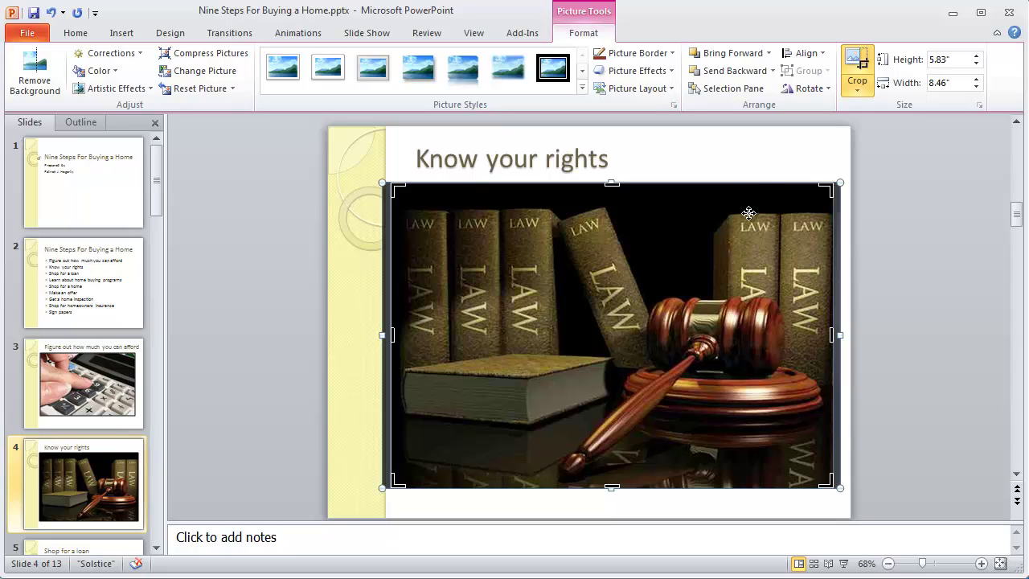
click(767, 162)
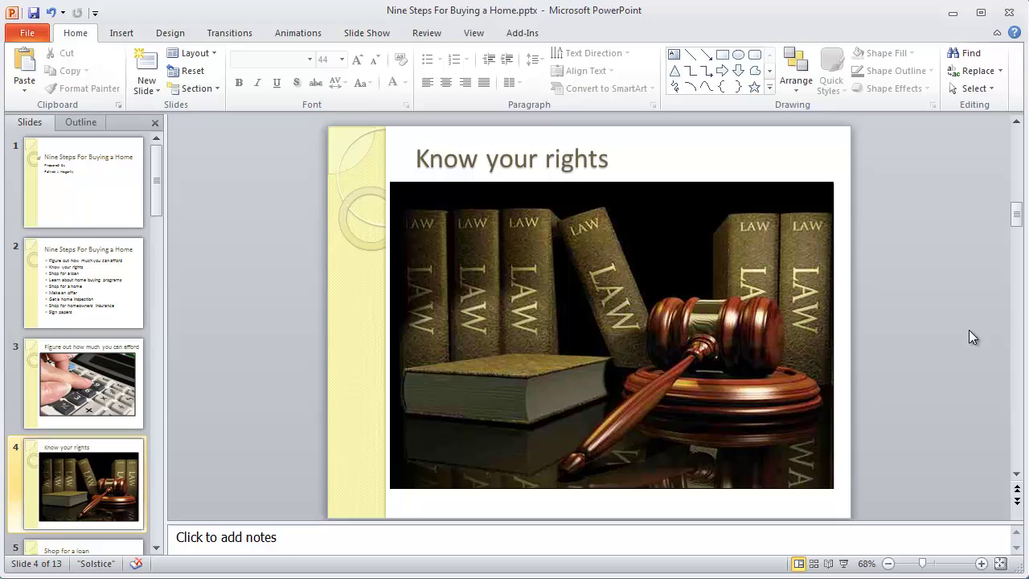
Nudge the cropped law photo right and down so it clears the sidebar
click(665, 326)
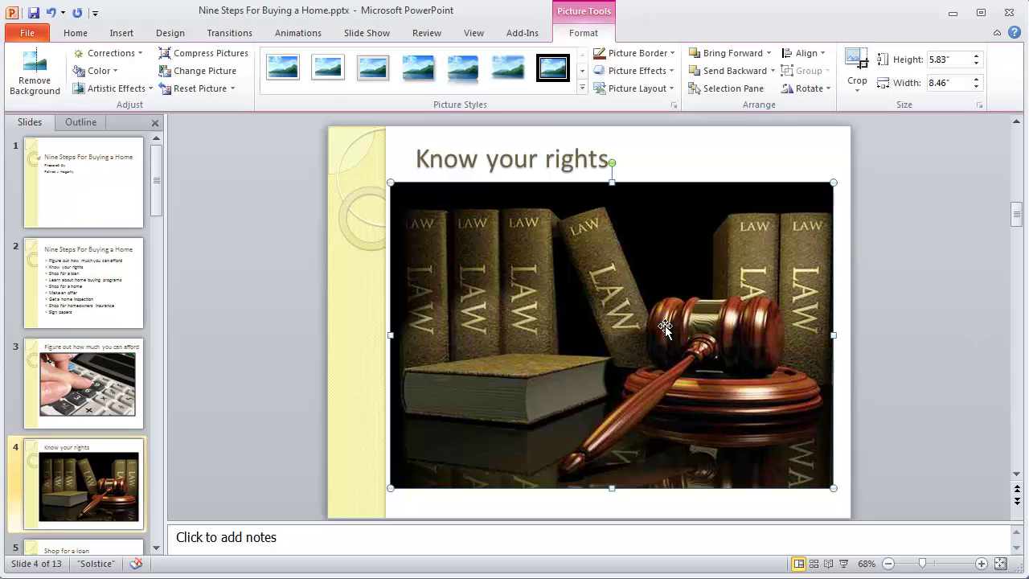
key(Right)
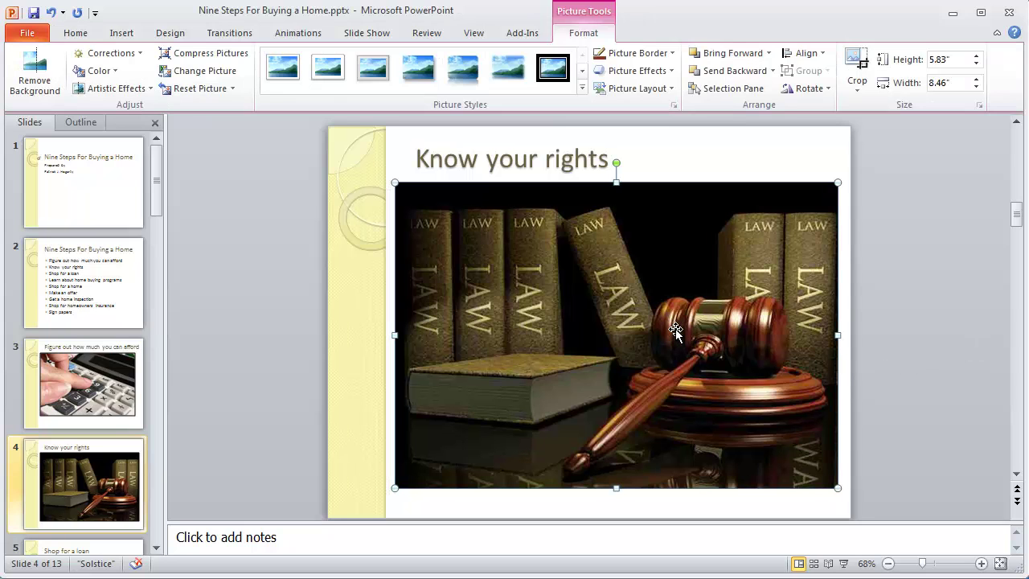
key(Left)
key(Down)
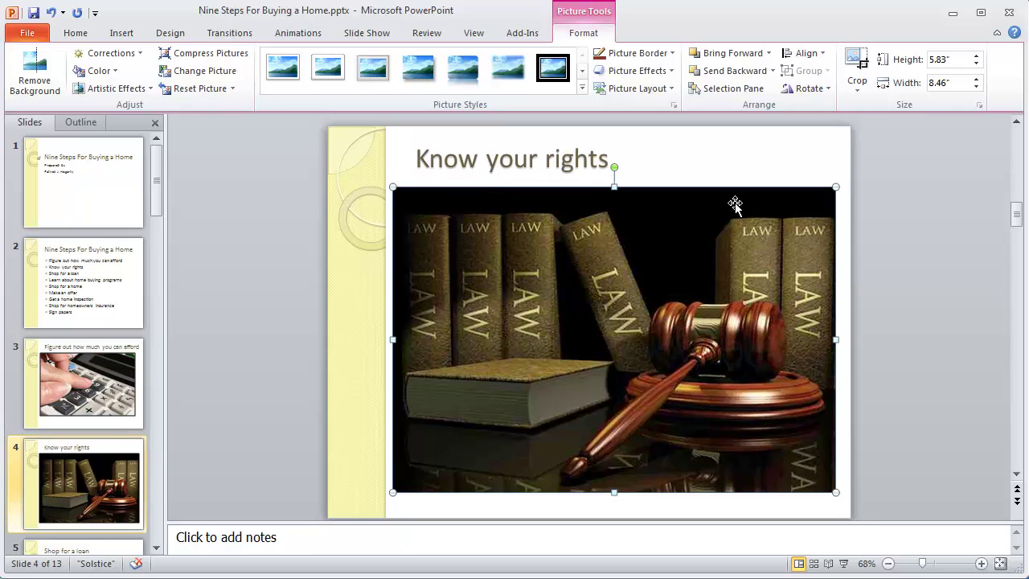
click(749, 168)
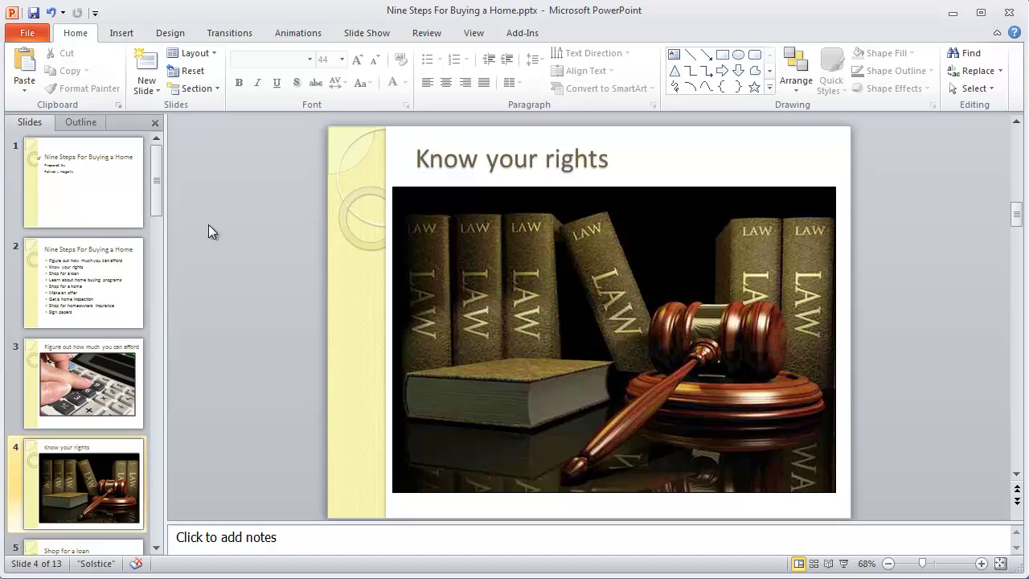
Nudge the slide 5 loan meeting photo right, clear of the yellow sidebar
scroll(156, 380, down, 1)
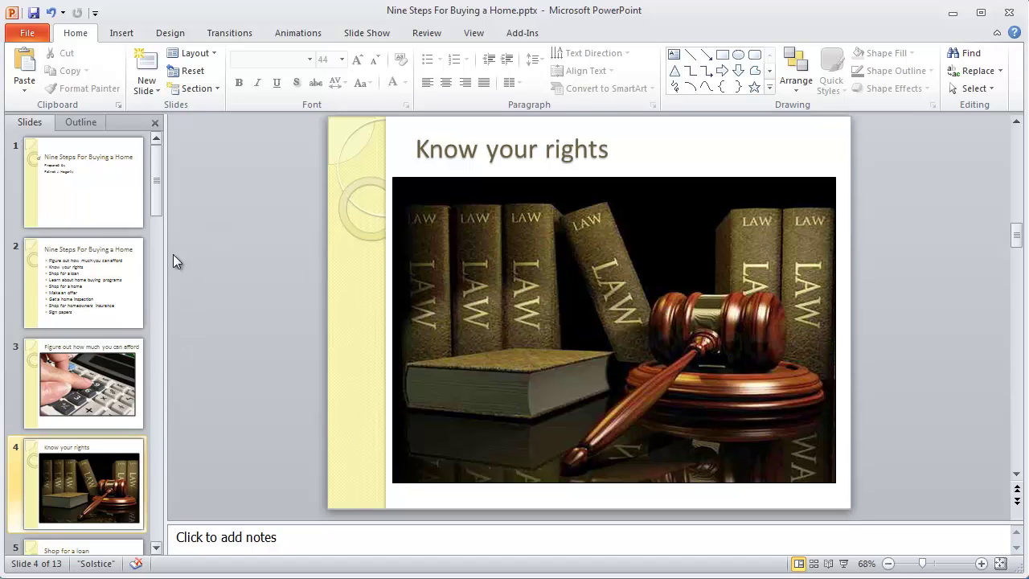
scroll(151, 239, down, 1)
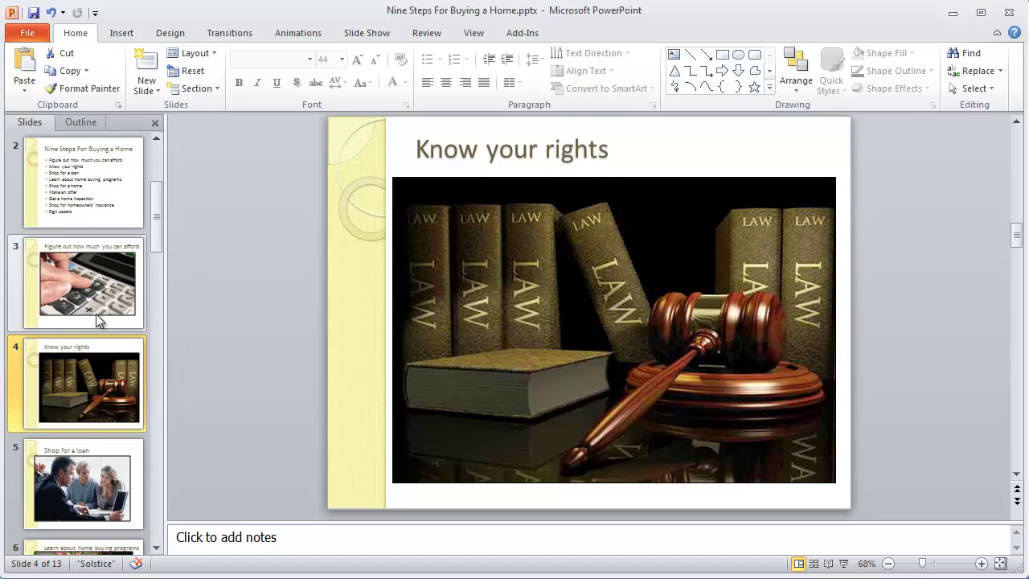
click(109, 475)
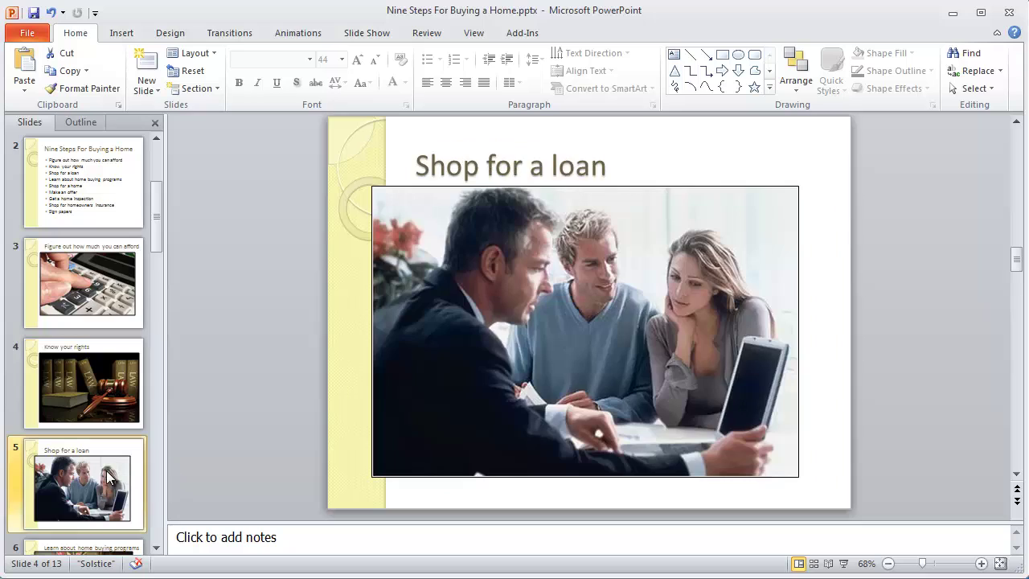
click(610, 316)
key(Right)
key(Right)
key(Right)
key(Right)
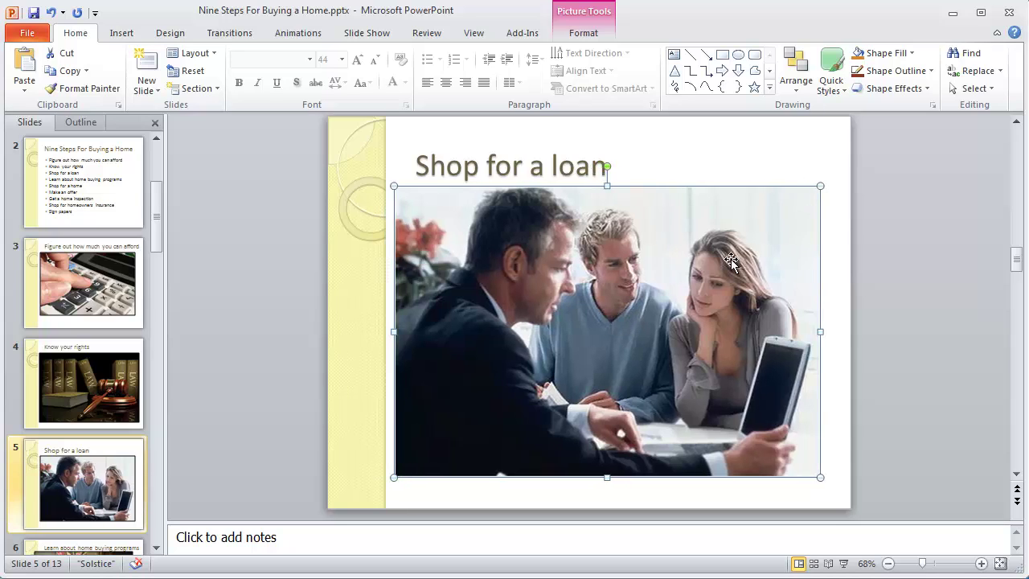
click(835, 252)
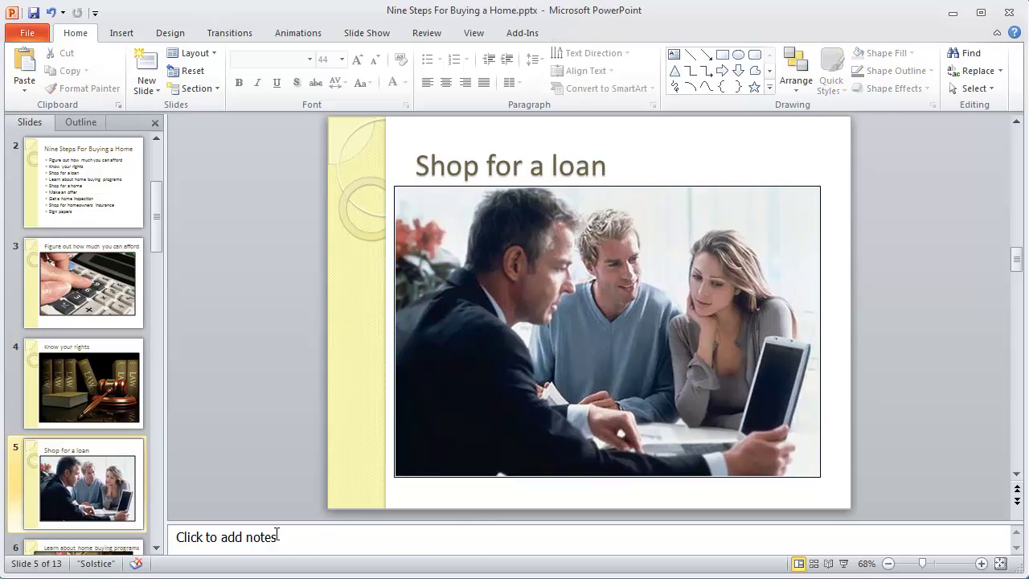
Shift the slide 6 laptop photo right and slightly down off the sidebar
click(157, 547)
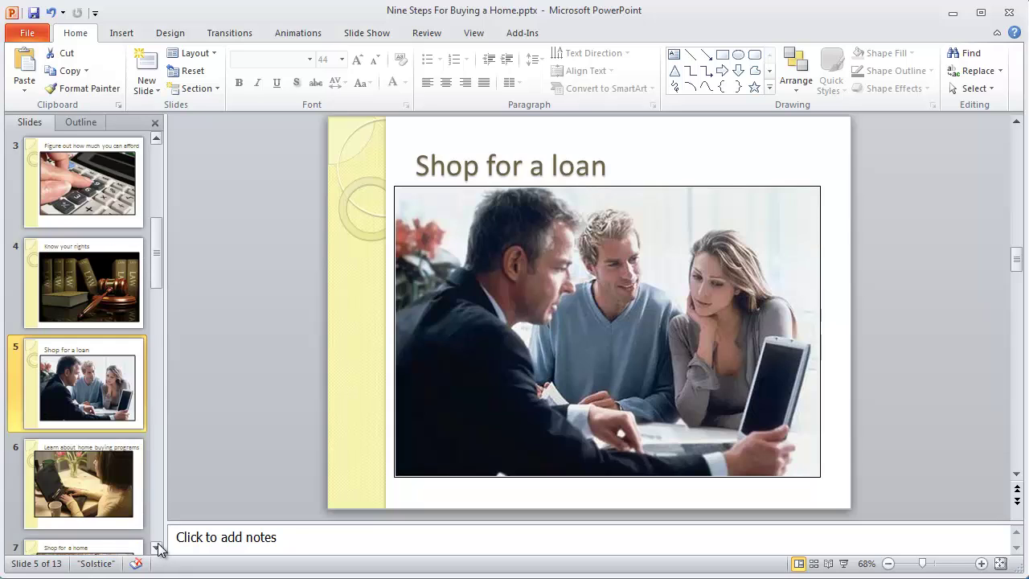
click(91, 477)
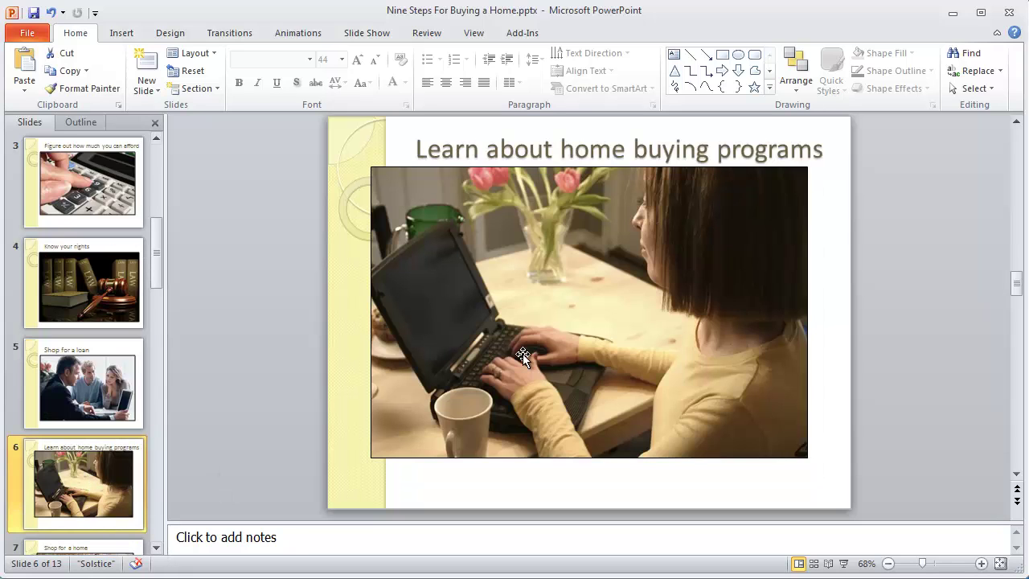
click(525, 327)
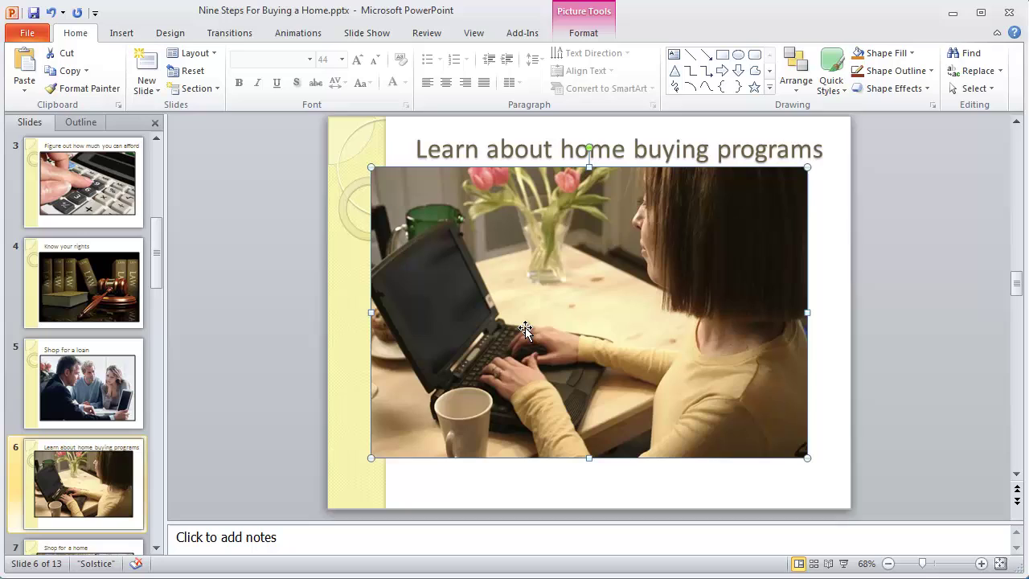
key(Right)
key(Right)
key(Right)
key(Right)
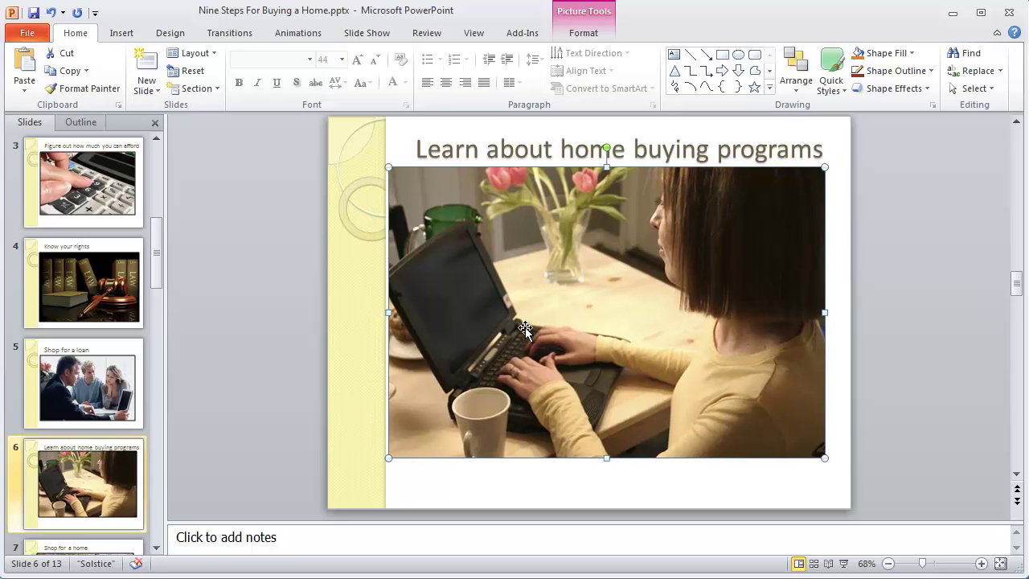
key(Right)
key(Down)
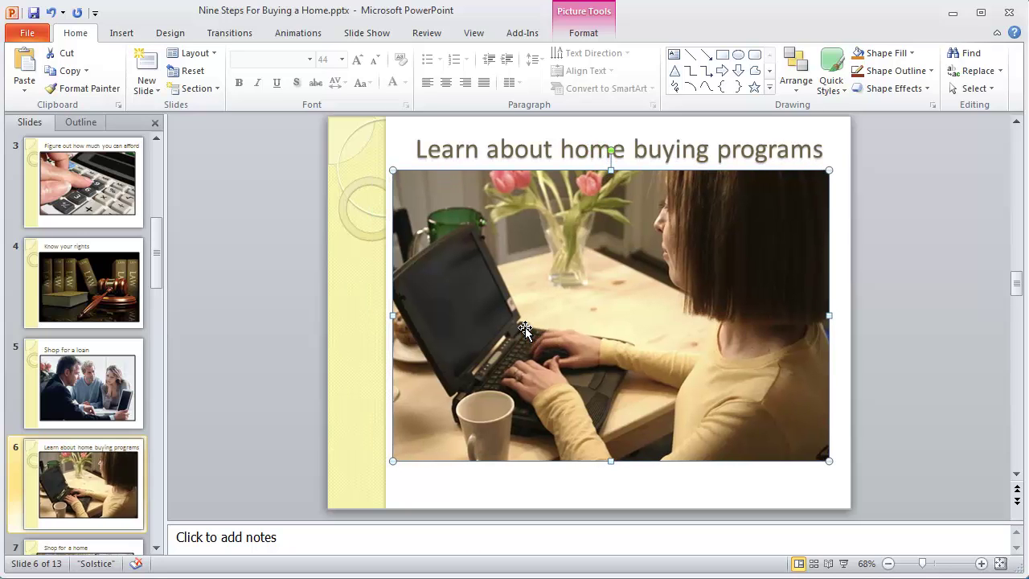
key(Down)
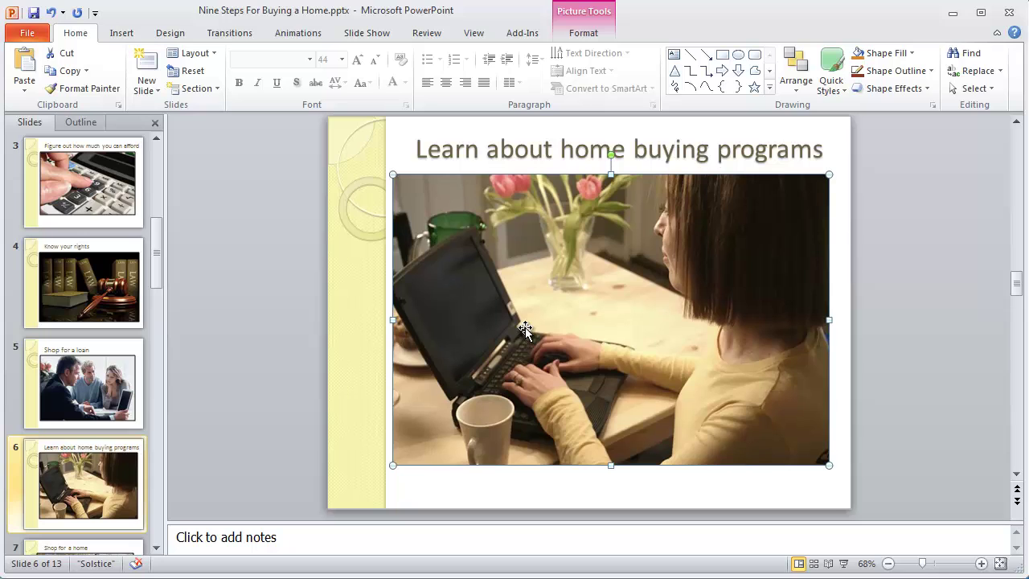
click(888, 322)
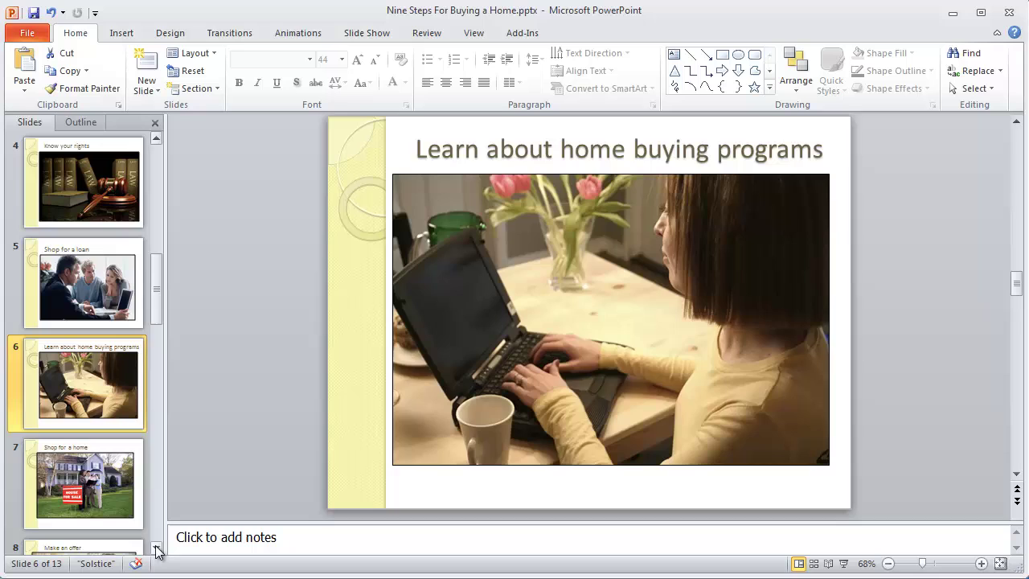
Shift the slide 7 house-for-sale photo right and down off the sidebar
click(95, 488)
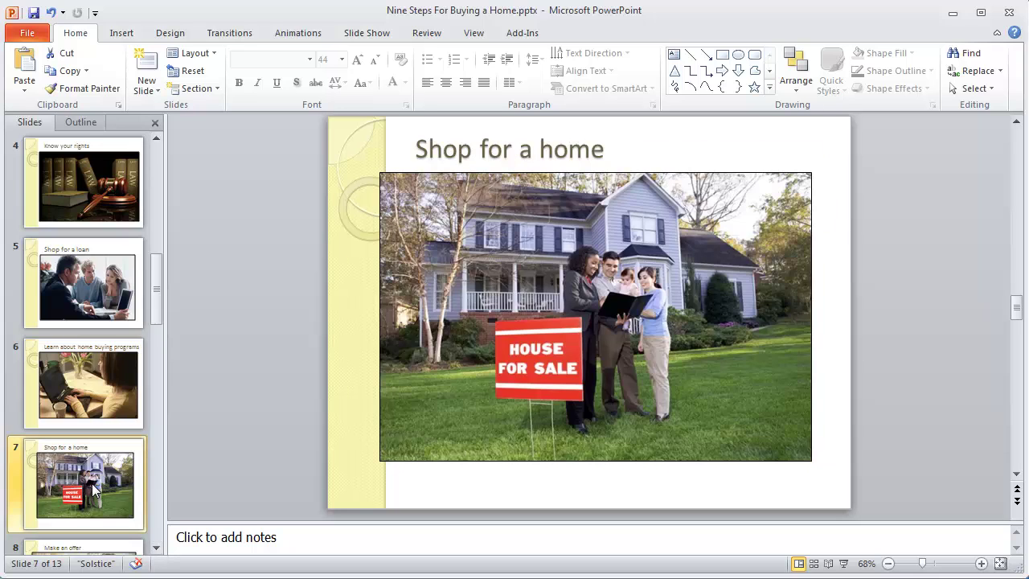
click(592, 295)
key(Right)
key(Right)
key(Right)
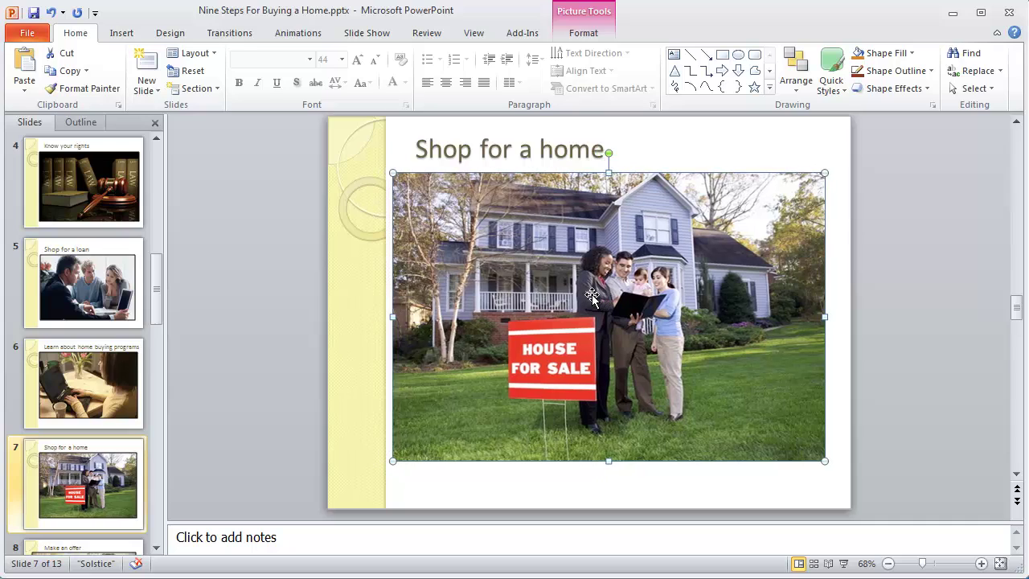
key(Left)
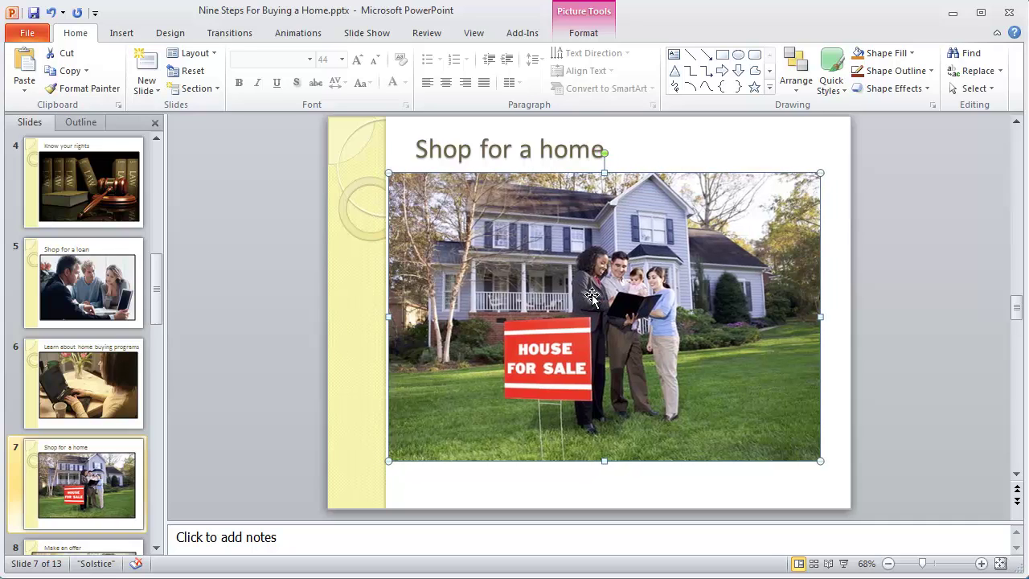
key(Down)
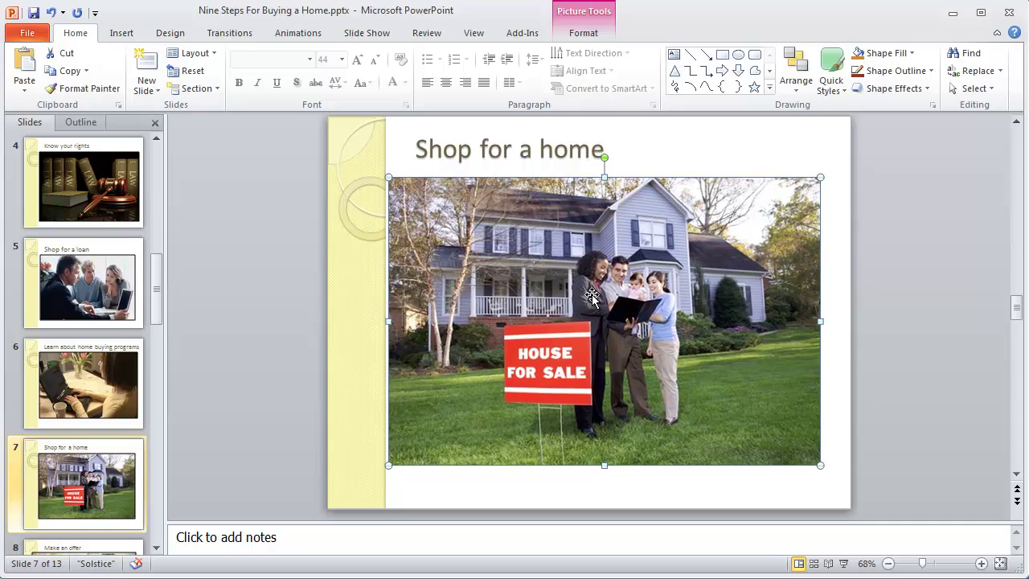
click(156, 548)
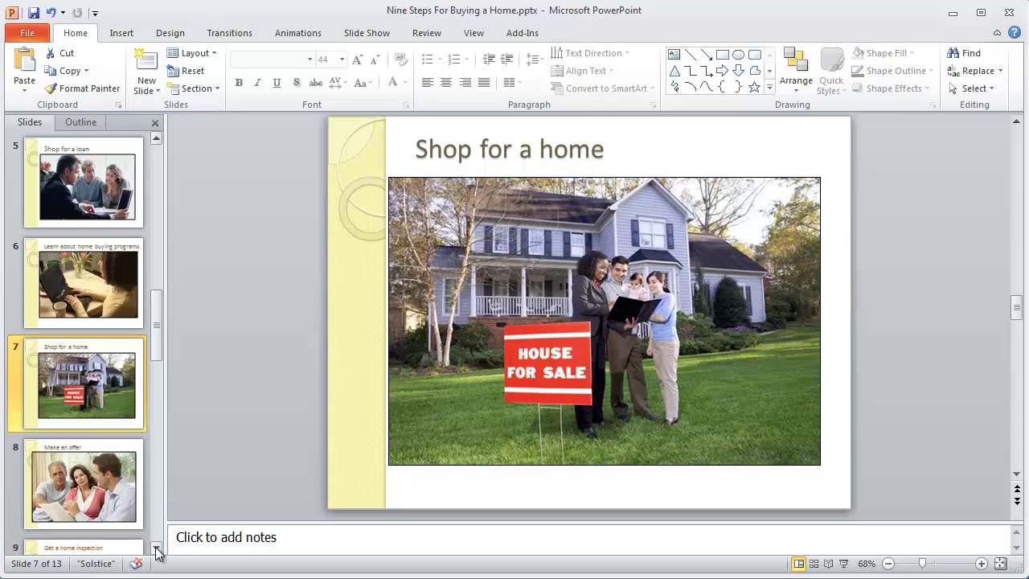
Crop both sides of the slide 8 Make an offer photo and shift it right off the sidebar
click(98, 486)
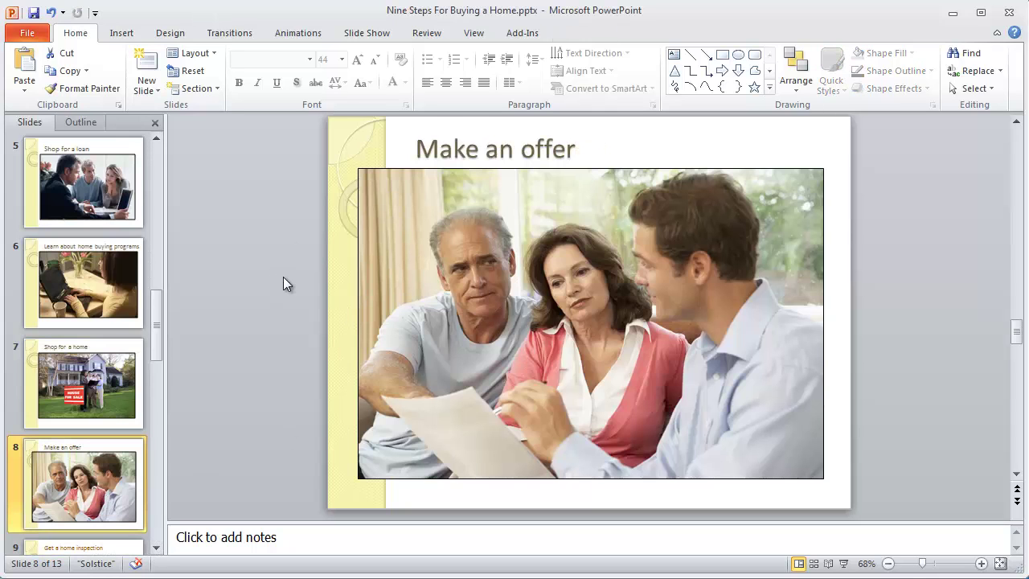
click(691, 322)
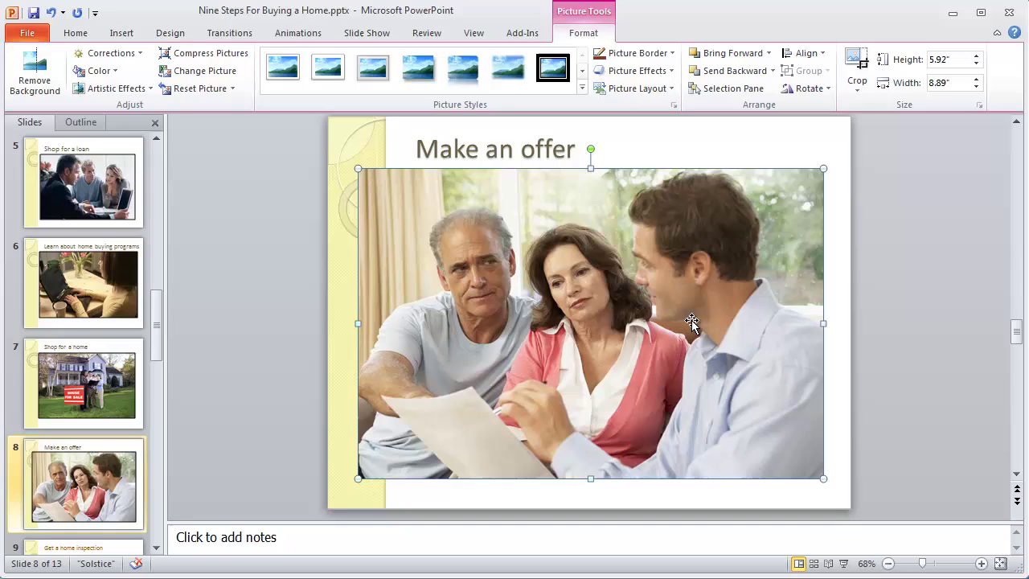
click(862, 62)
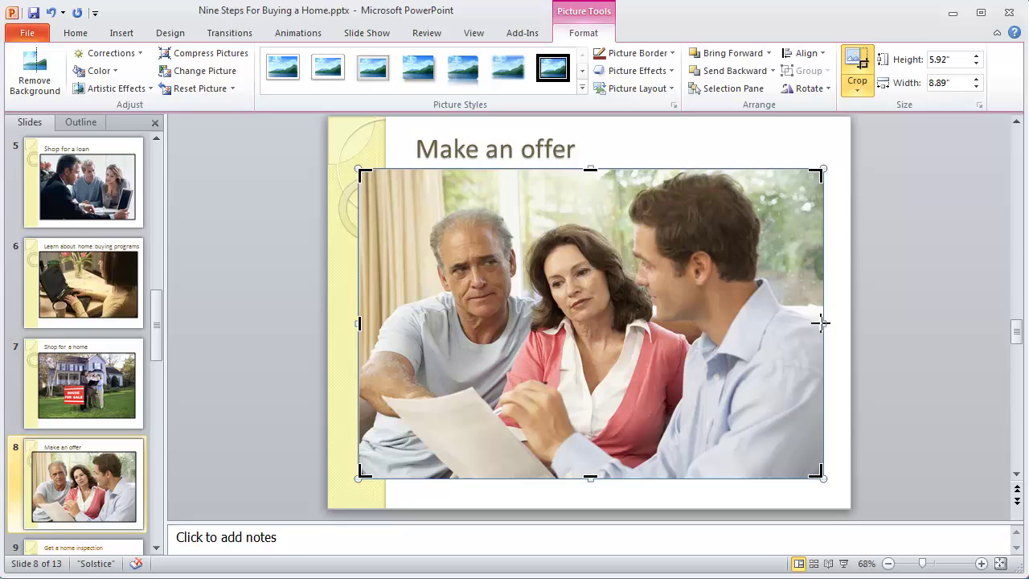
drag(818, 323, 810, 323)
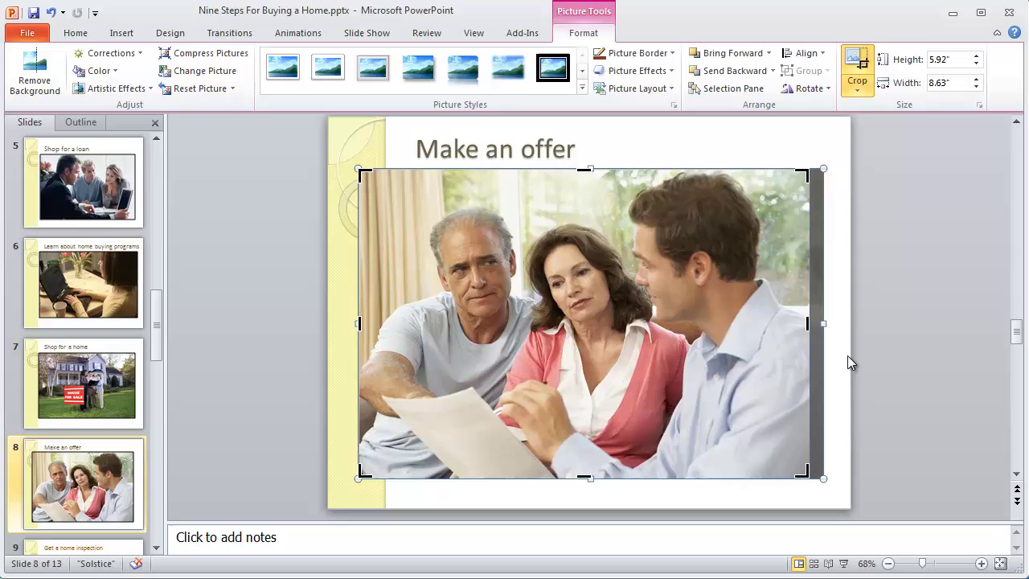
key(Right)
key(Right)
key(Right)
key(Right)
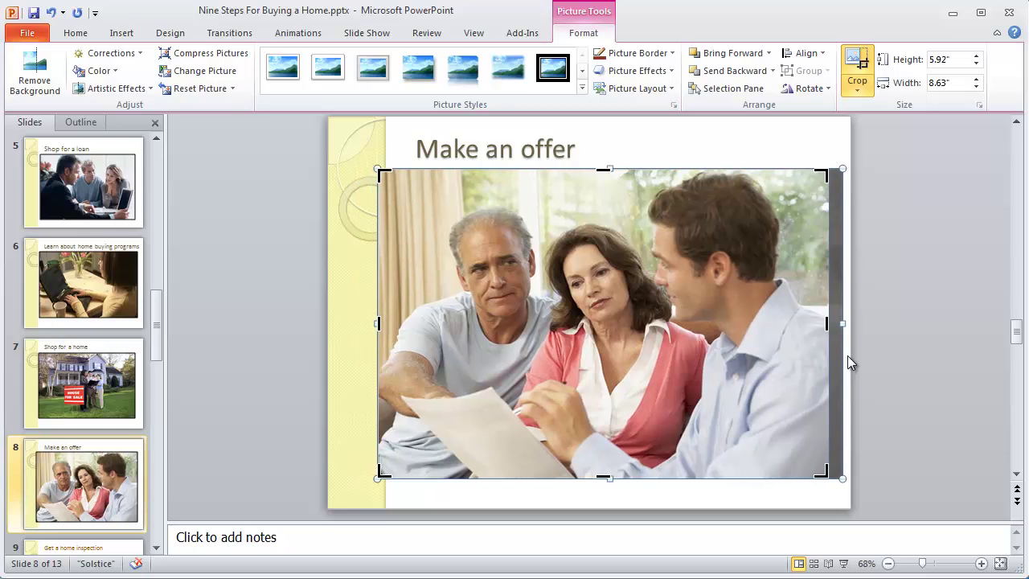
key(Right)
key(Right)
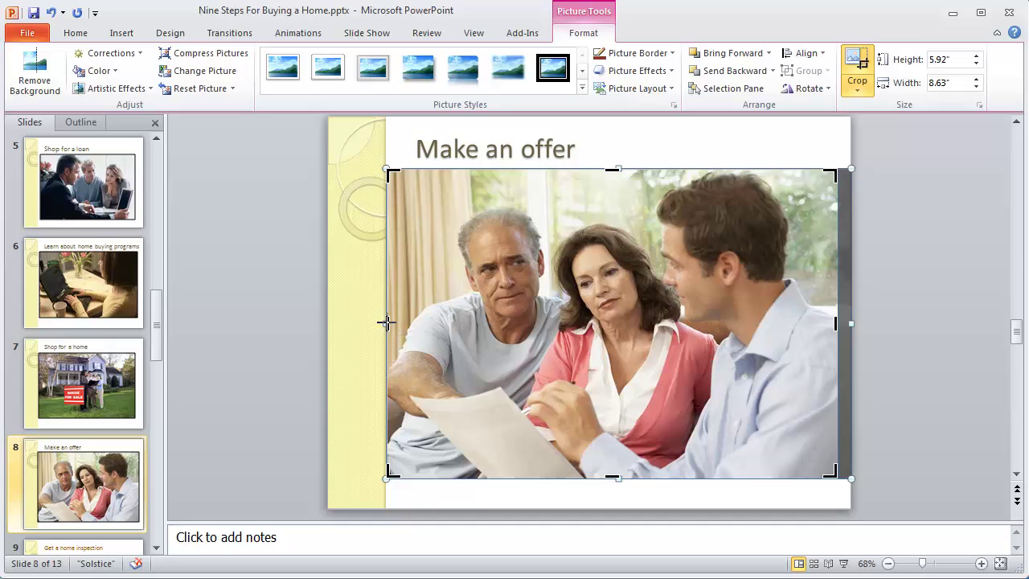
drag(387, 322, 394, 322)
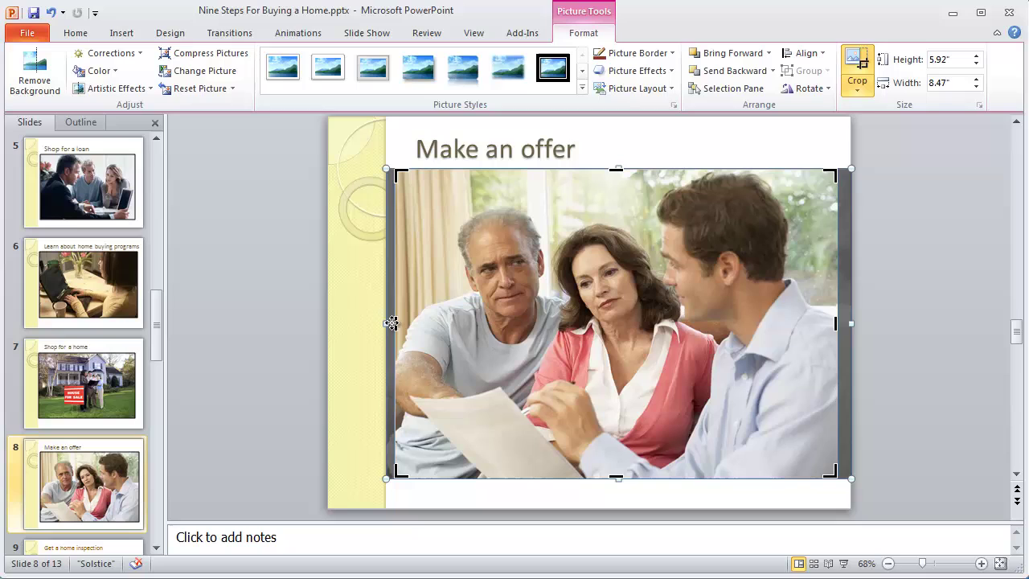
click(674, 153)
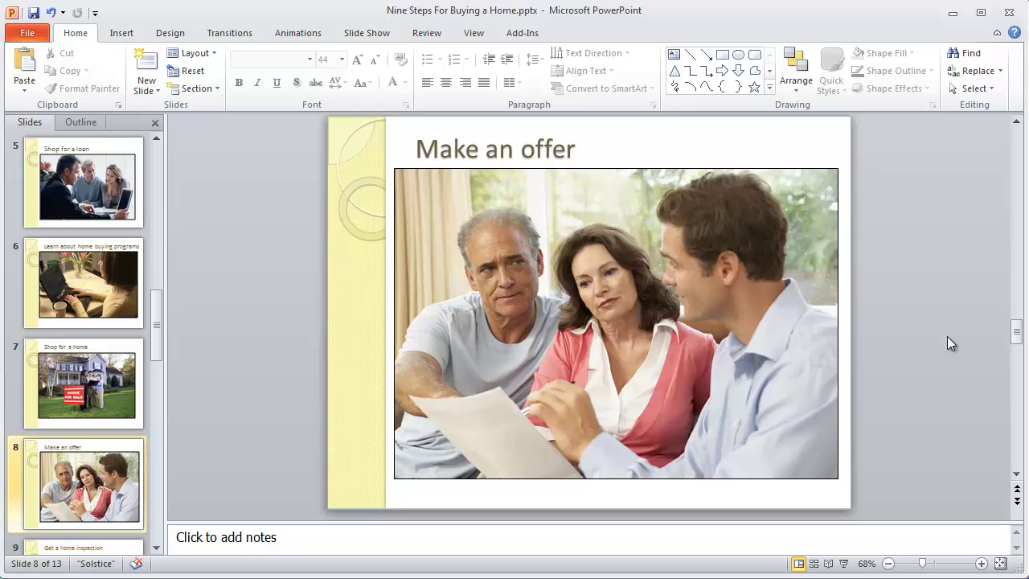
Lower the cropped 5.92 x 8.47 inch Make an offer photo slightly on the slide
click(621, 342)
click(622, 343)
drag(622, 342, 621, 346)
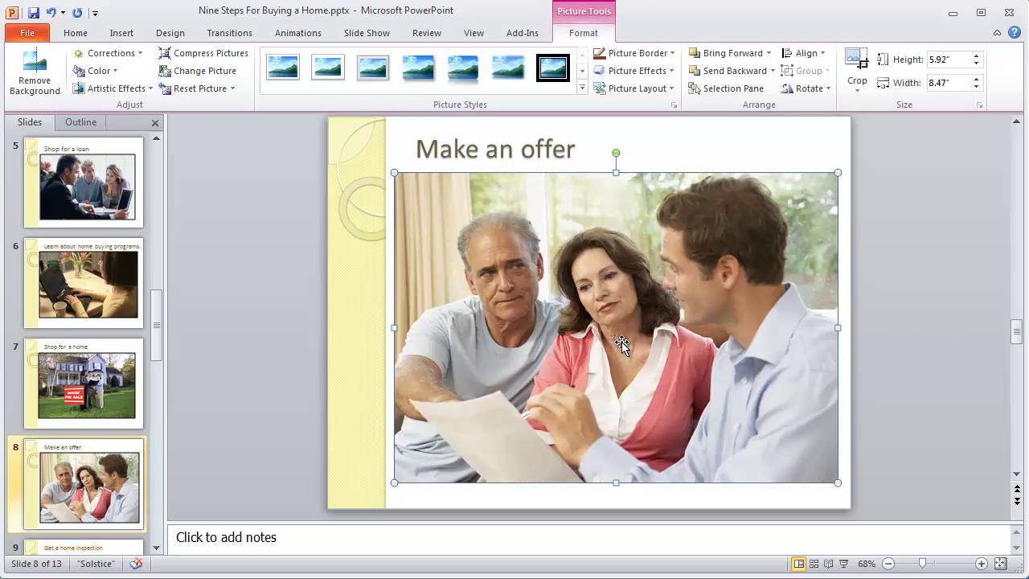
click(928, 313)
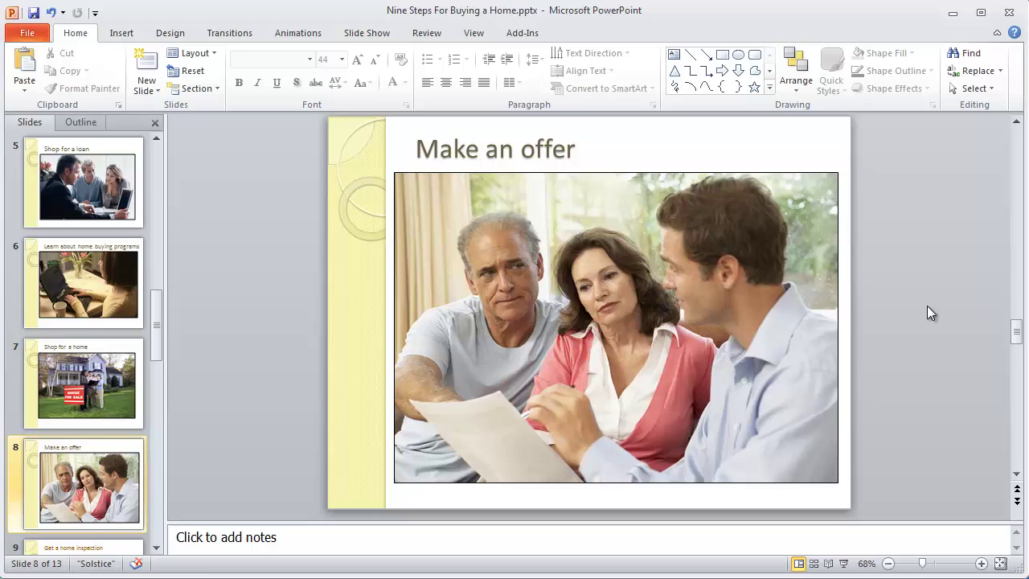
click(157, 547)
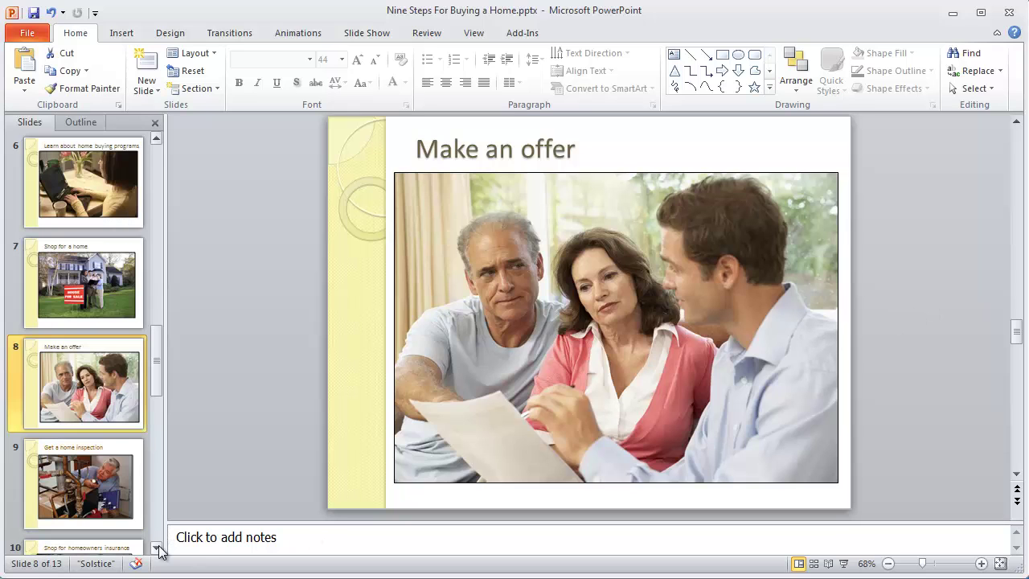
Select the slide 9 home inspection photo and bring up its picture formatting options
click(157, 547)
click(82, 393)
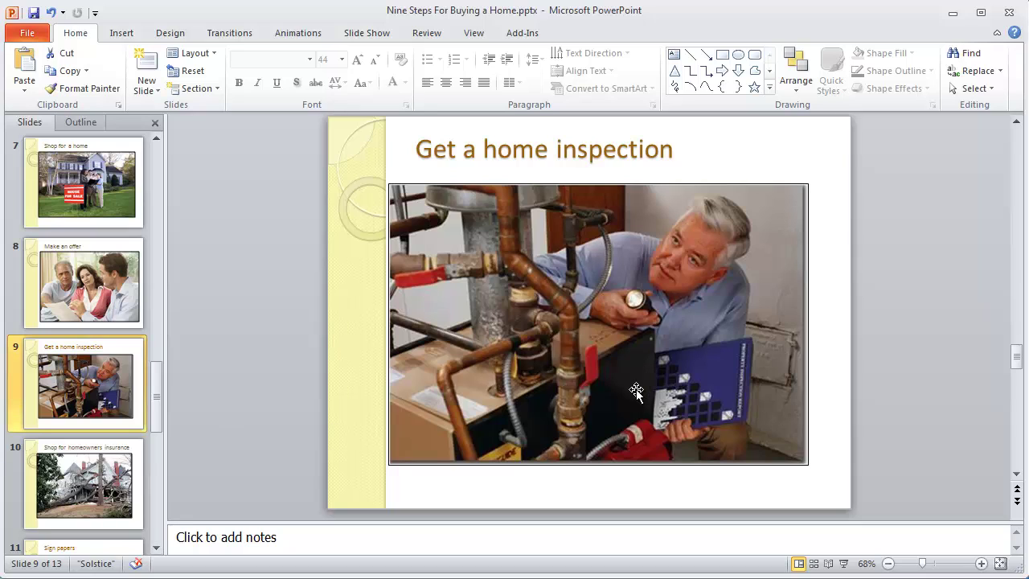
click(619, 349)
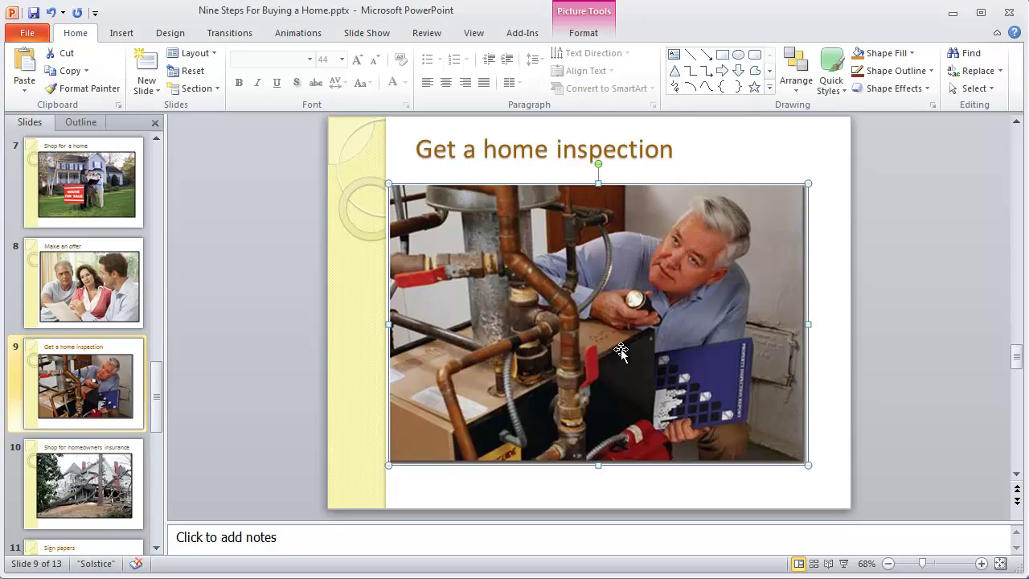
double_click(619, 349)
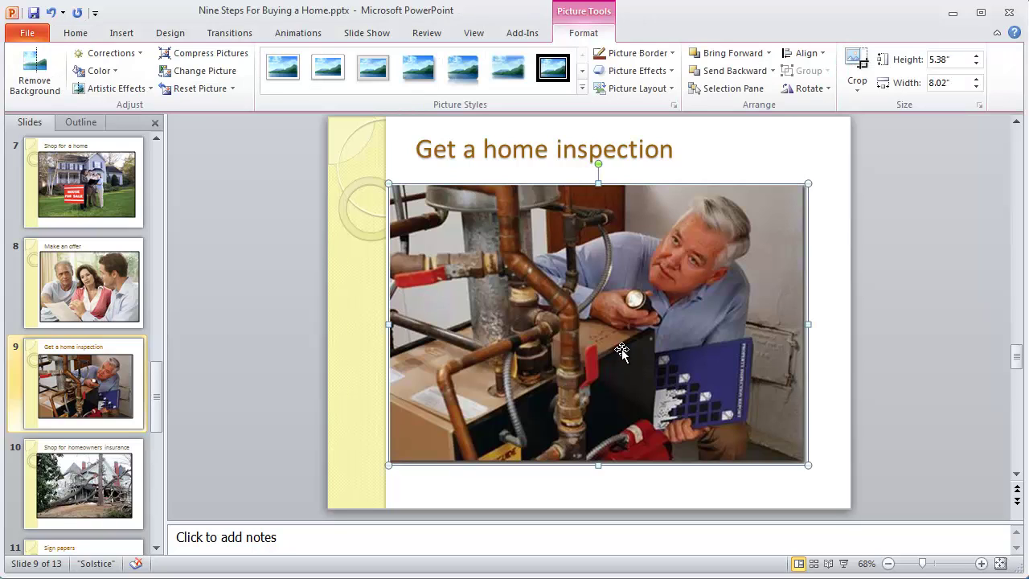
Compare several Sharpen settings on the inspection photo, finishing with the strongest sharpening
click(142, 54)
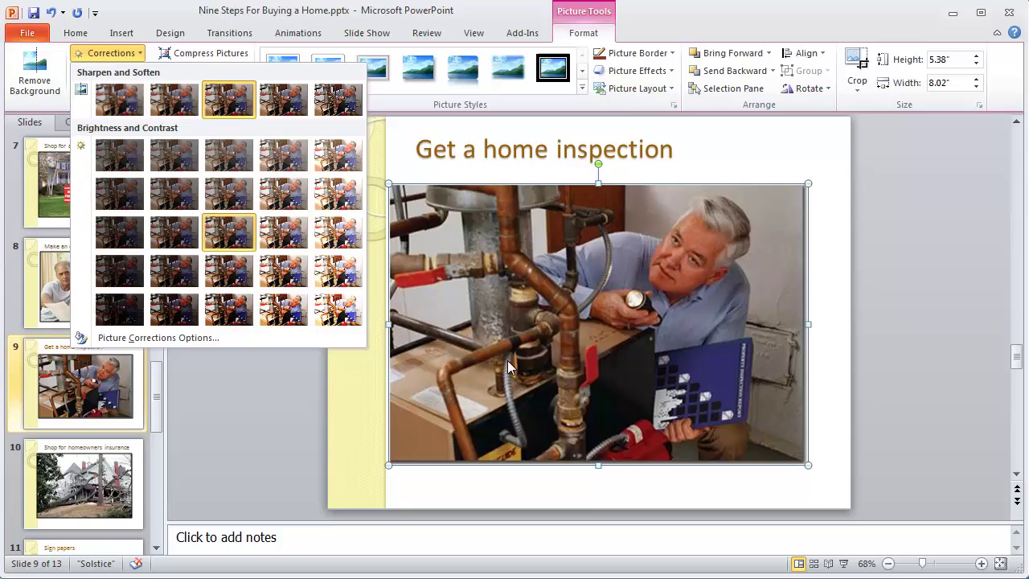
click(283, 100)
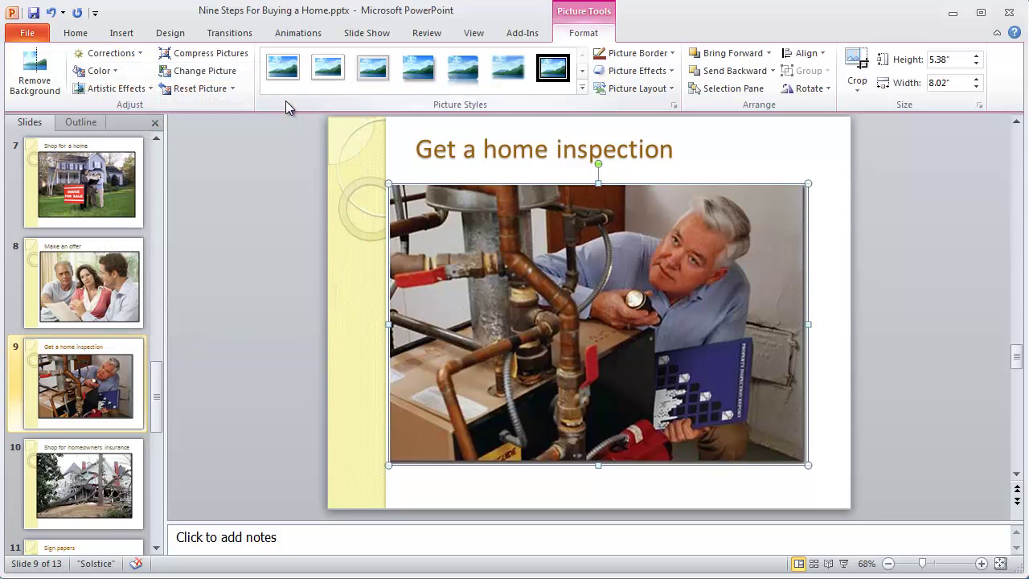
click(139, 55)
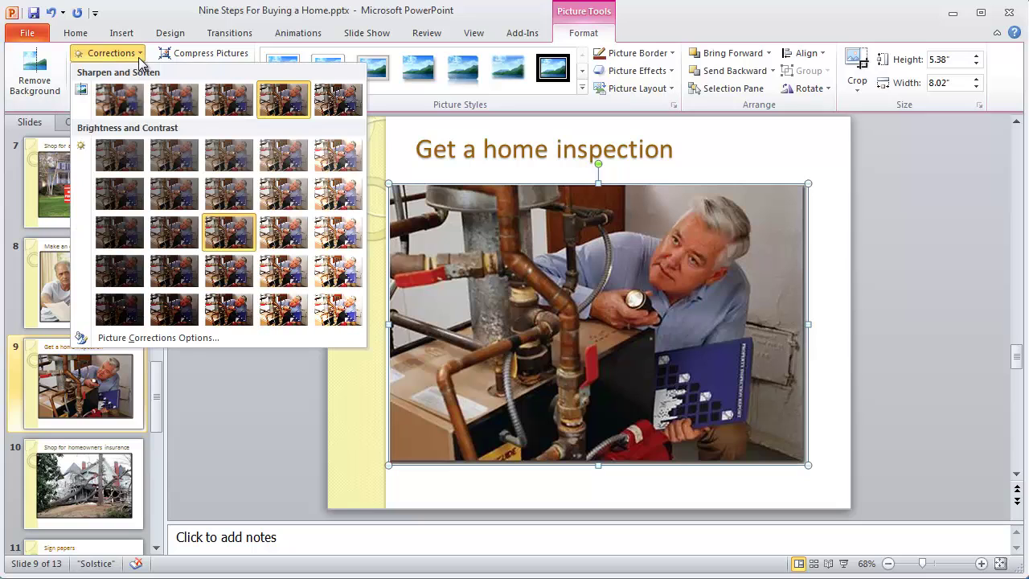
click(328, 100)
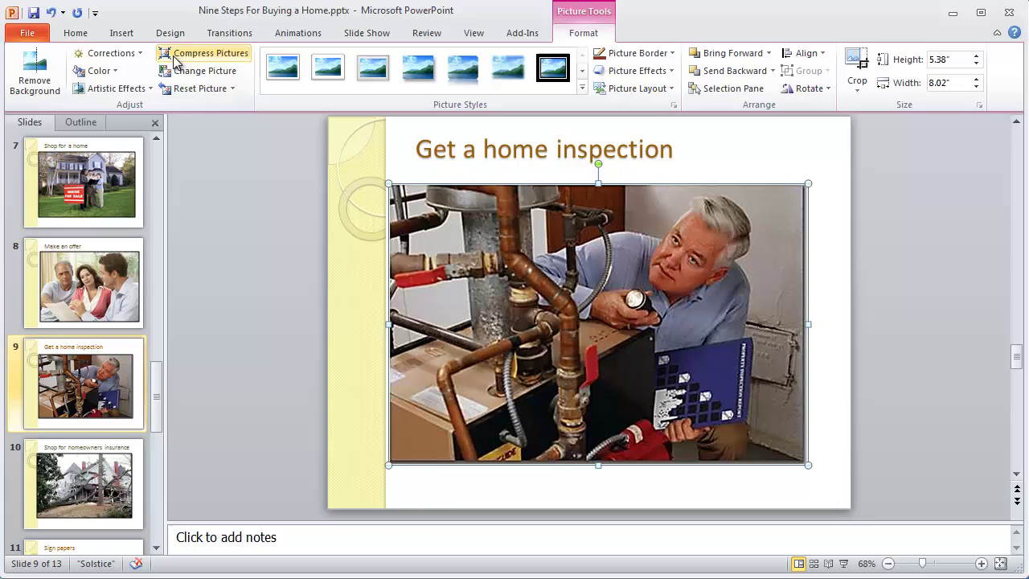
click(131, 53)
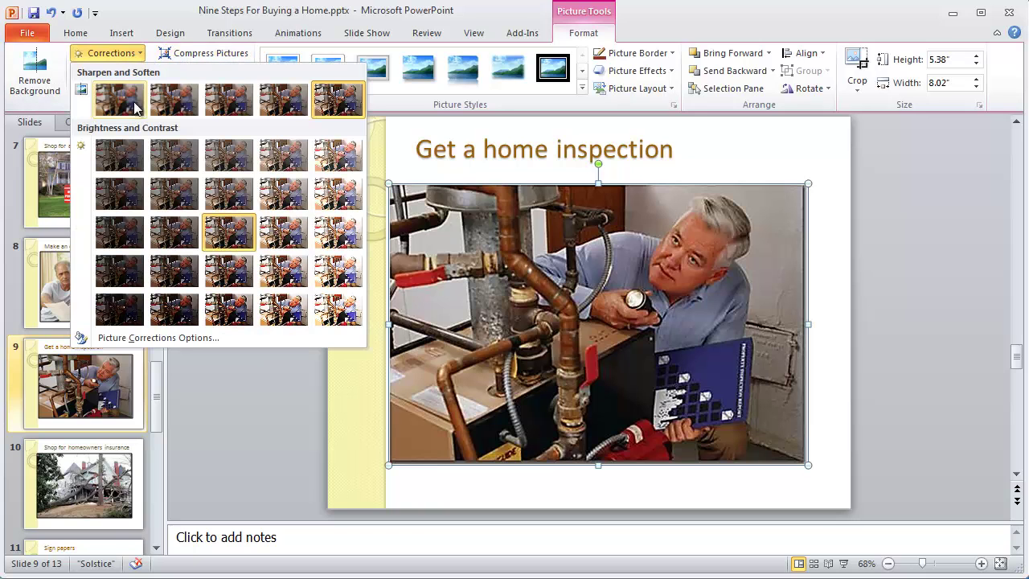
click(230, 103)
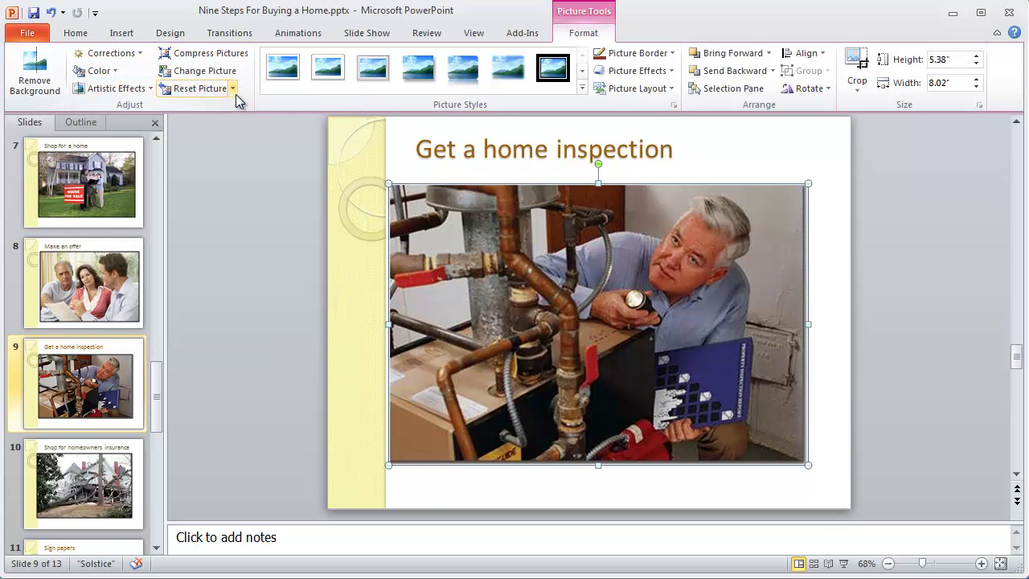
click(141, 55)
click(285, 101)
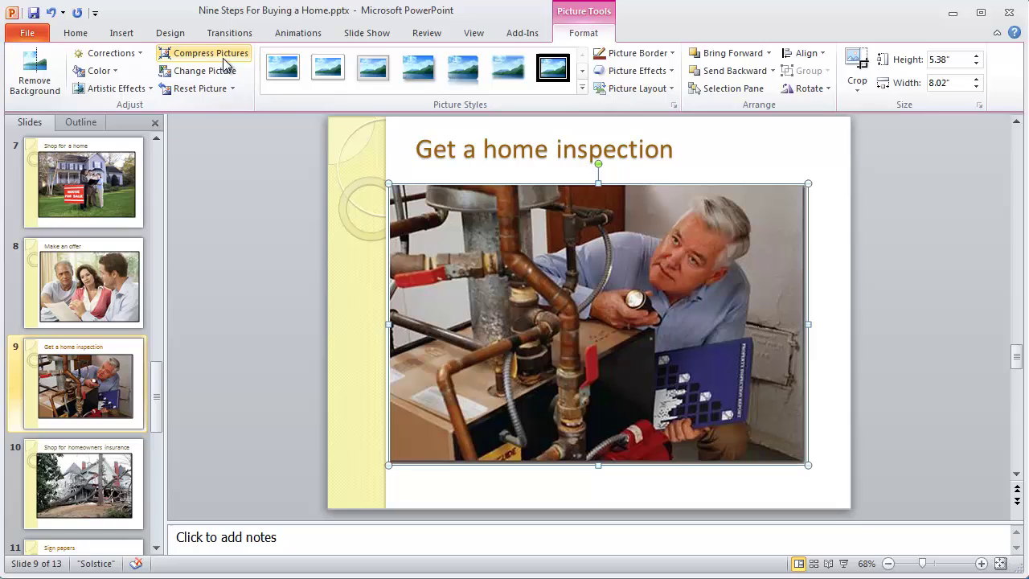
click(140, 54)
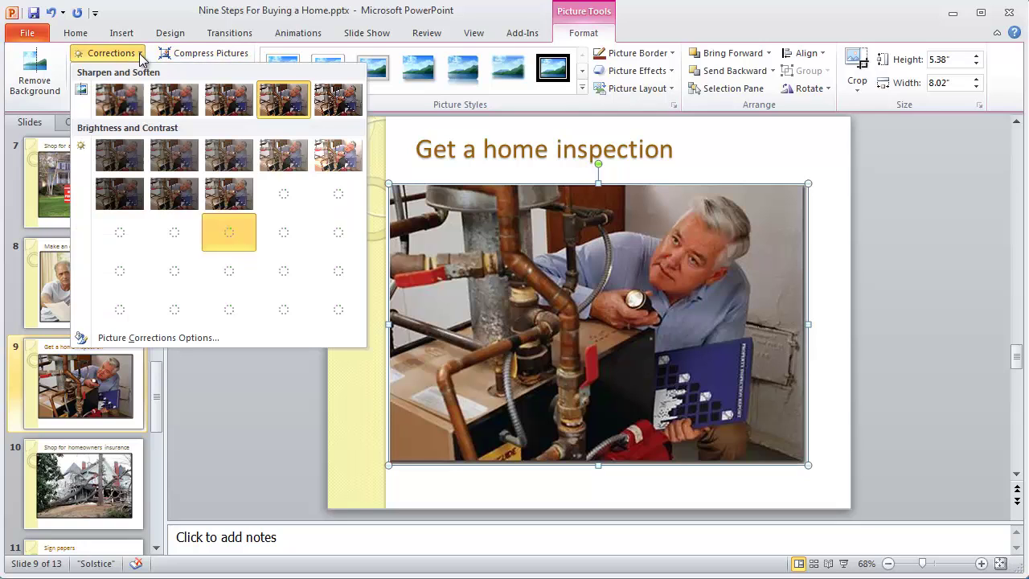
click(337, 99)
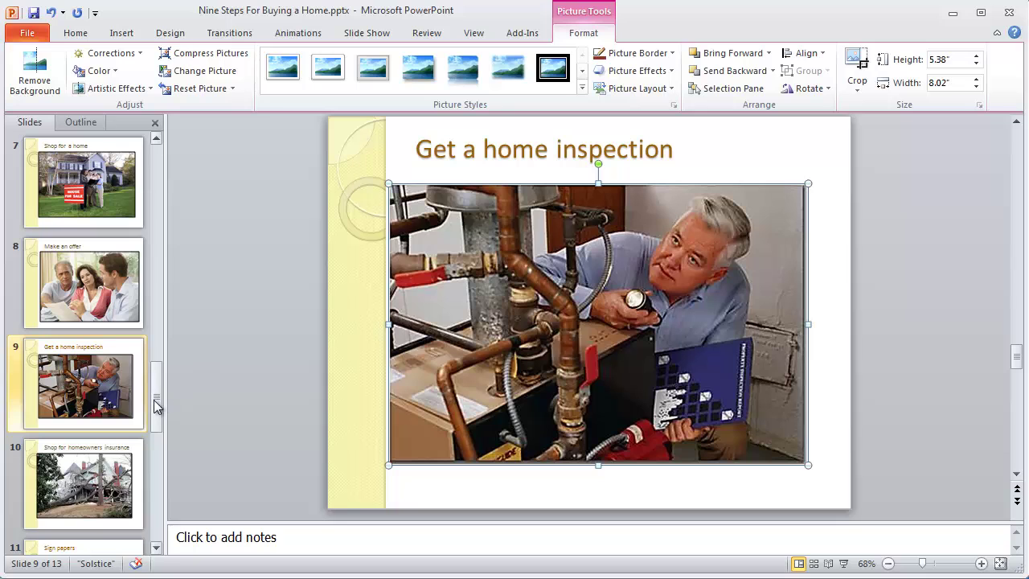
Nudge slide 10's storm-damaged house photo right and down, clear of the yellow sidebar
click(158, 550)
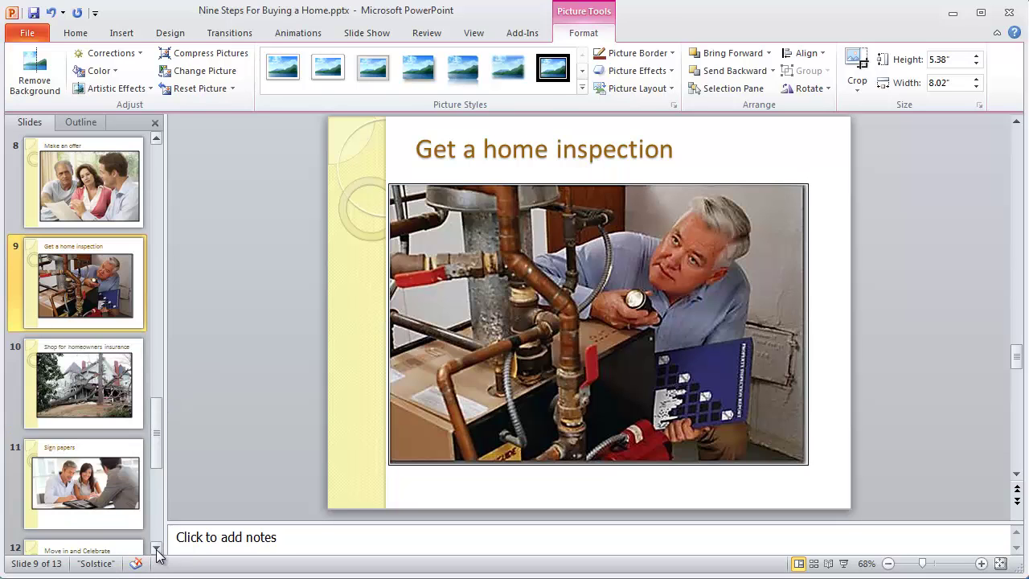
click(96, 380)
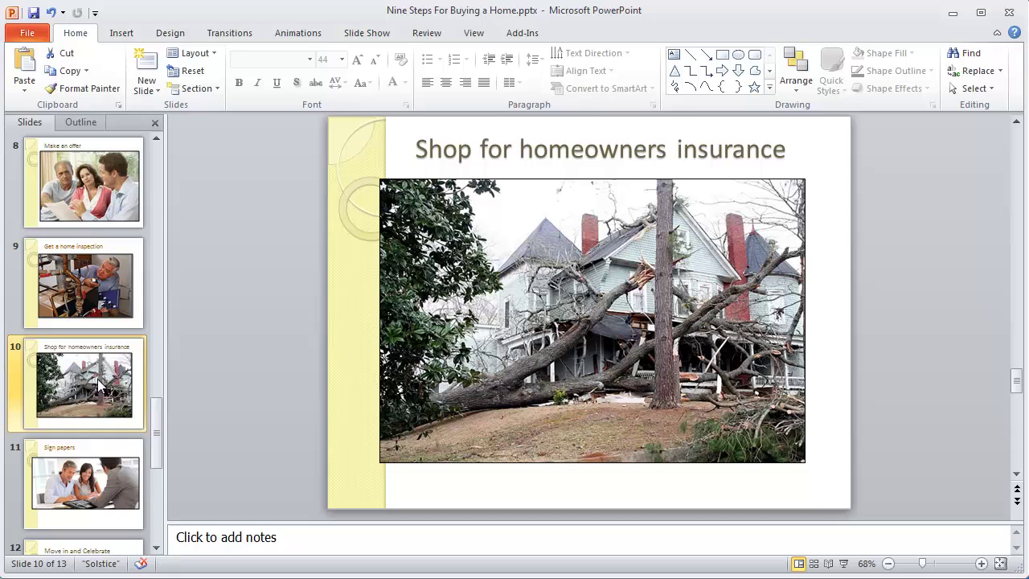
click(591, 337)
key(Right)
key(Right)
key(Right)
key(Right)
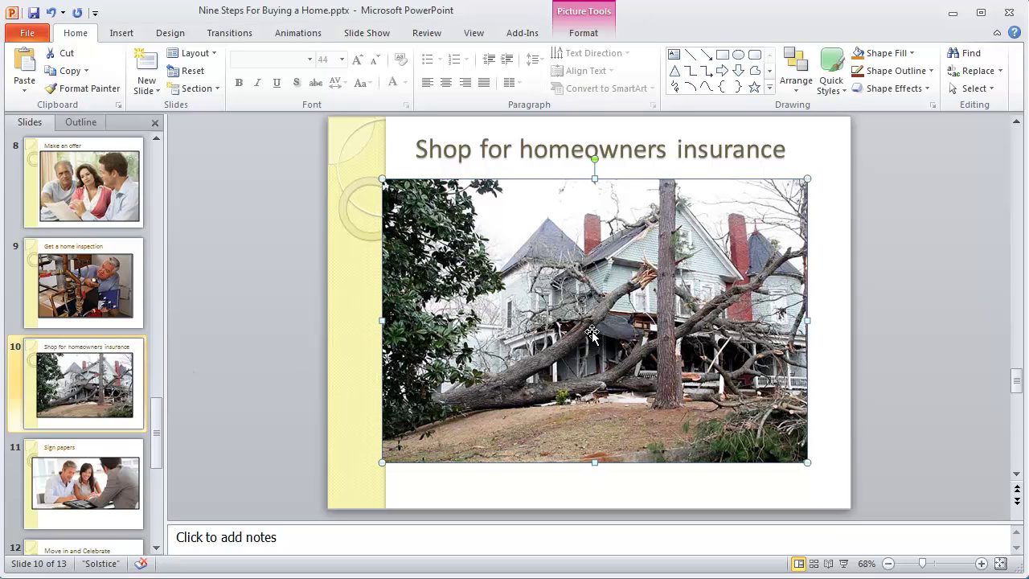
key(Down)
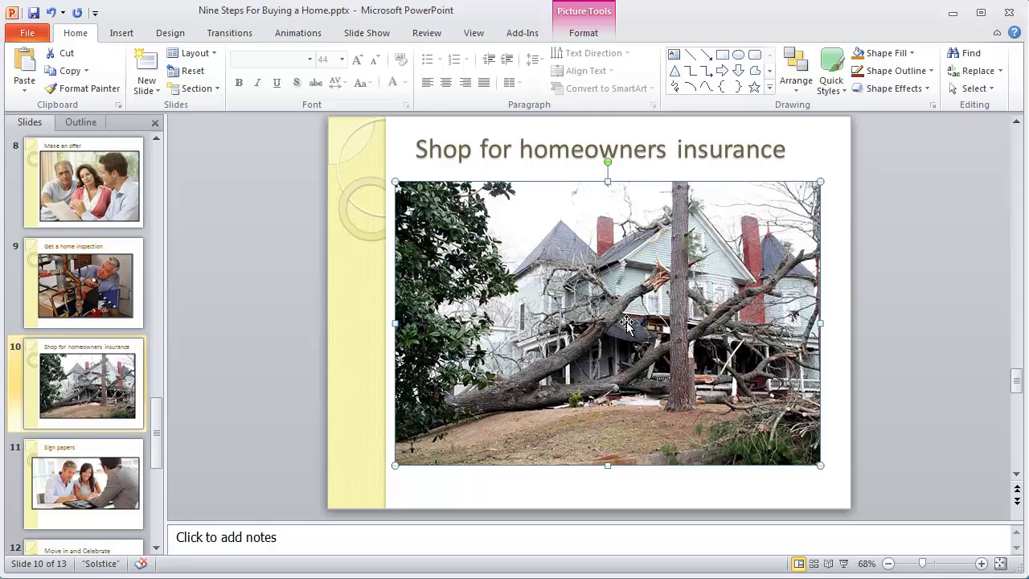
double_click(626, 321)
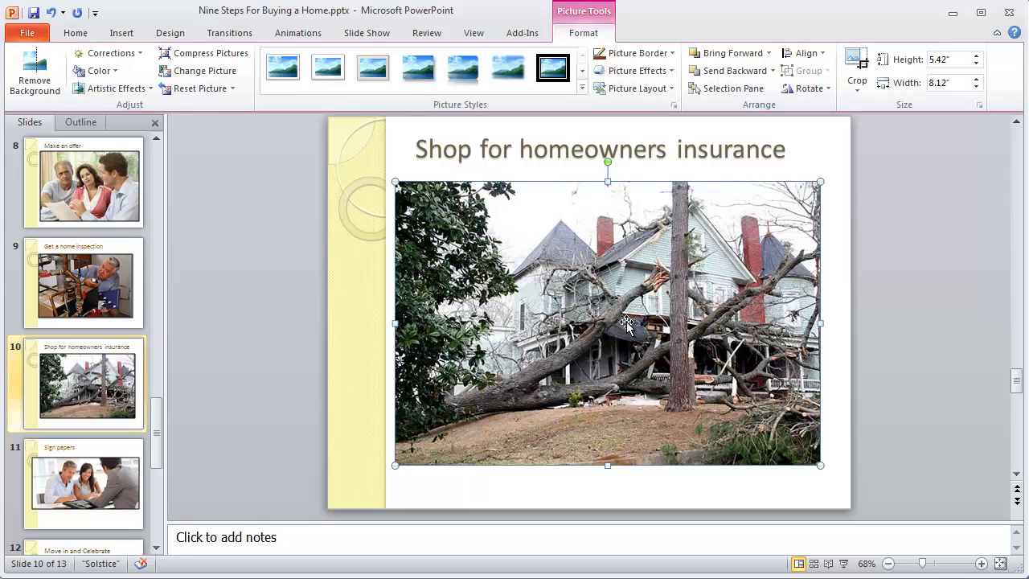
Darken the storm-damaged house photo with the Brightness -20% Contrast 0% correction
click(141, 53)
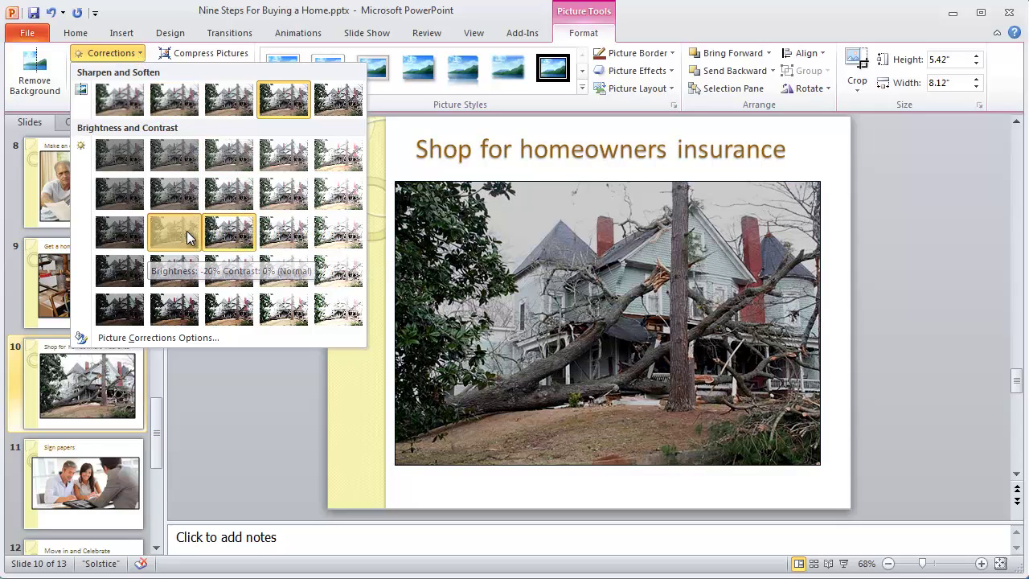
click(186, 238)
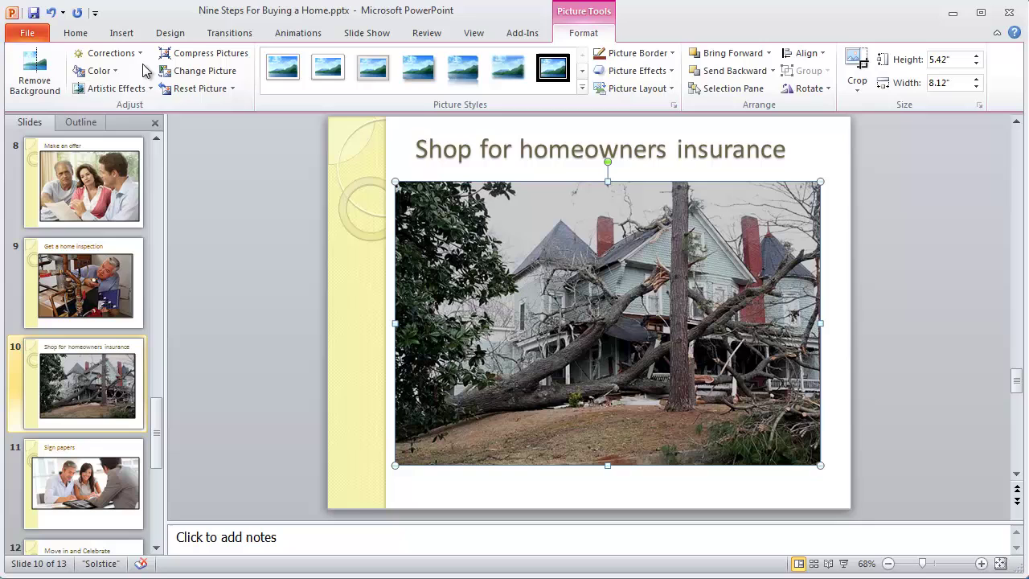
click(113, 53)
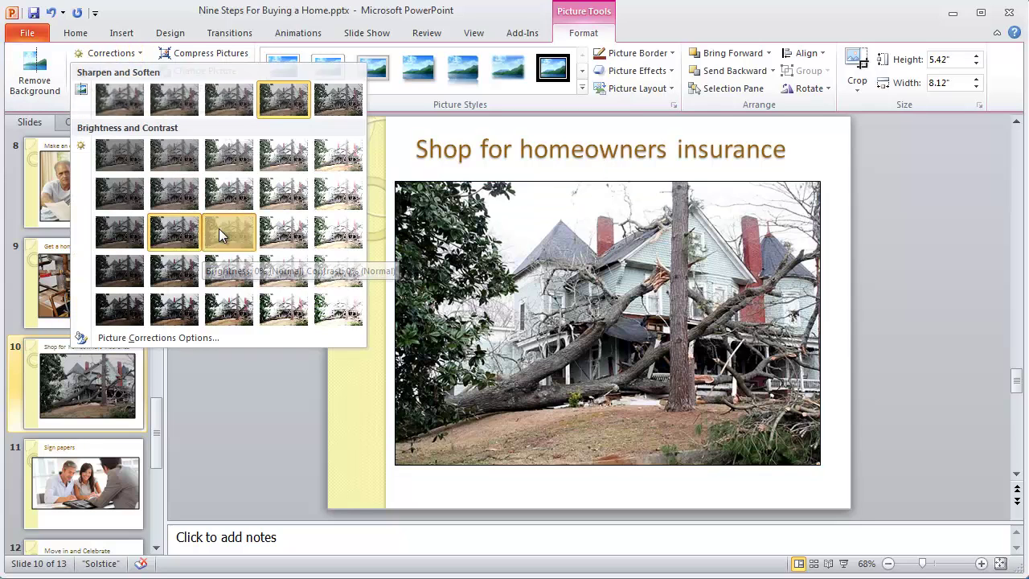
click(219, 228)
click(141, 54)
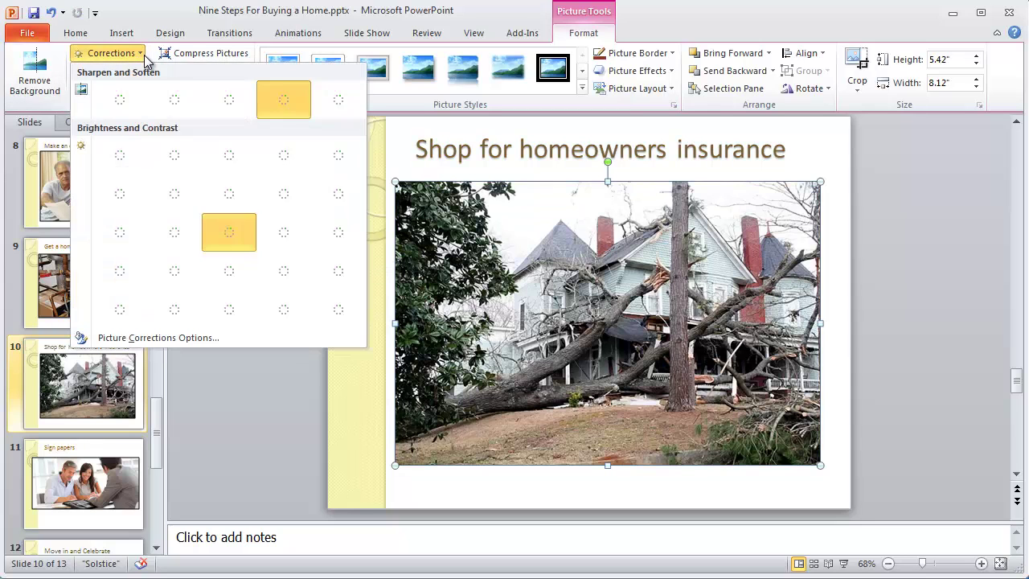
click(179, 229)
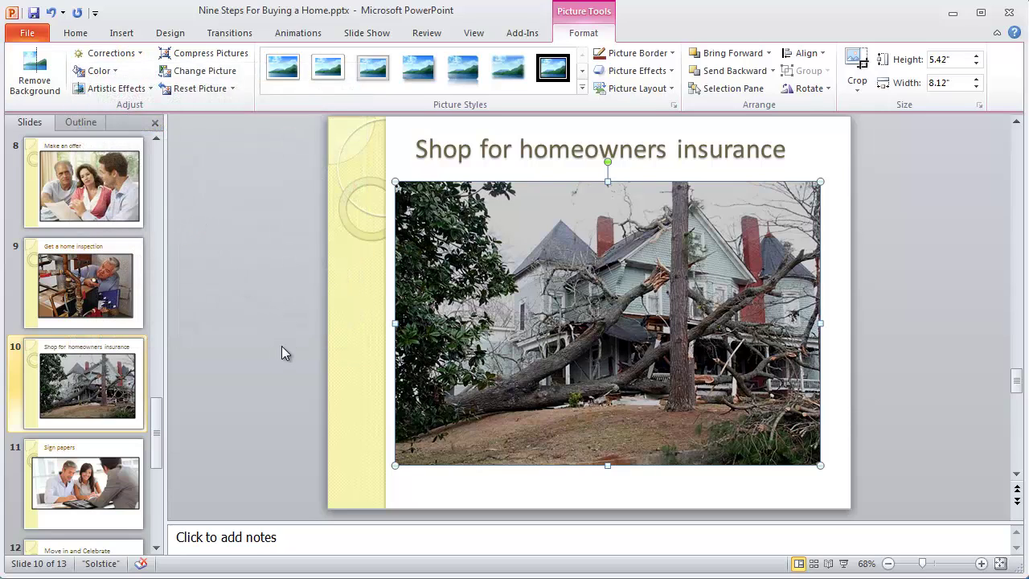
click(354, 347)
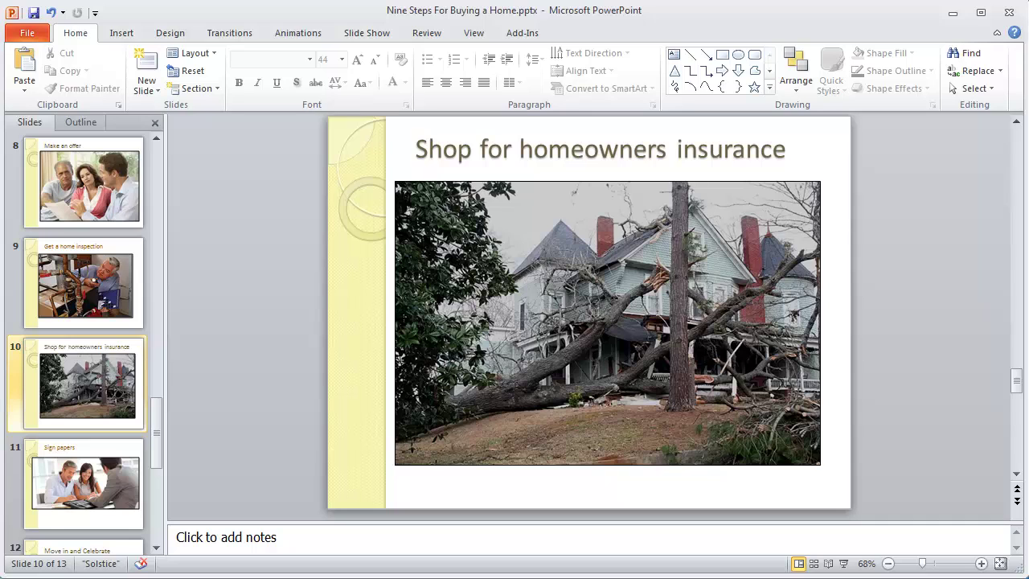
Crop the left and right edges of the slide 11 Sign papers photo, clearing the sidebar
click(156, 548)
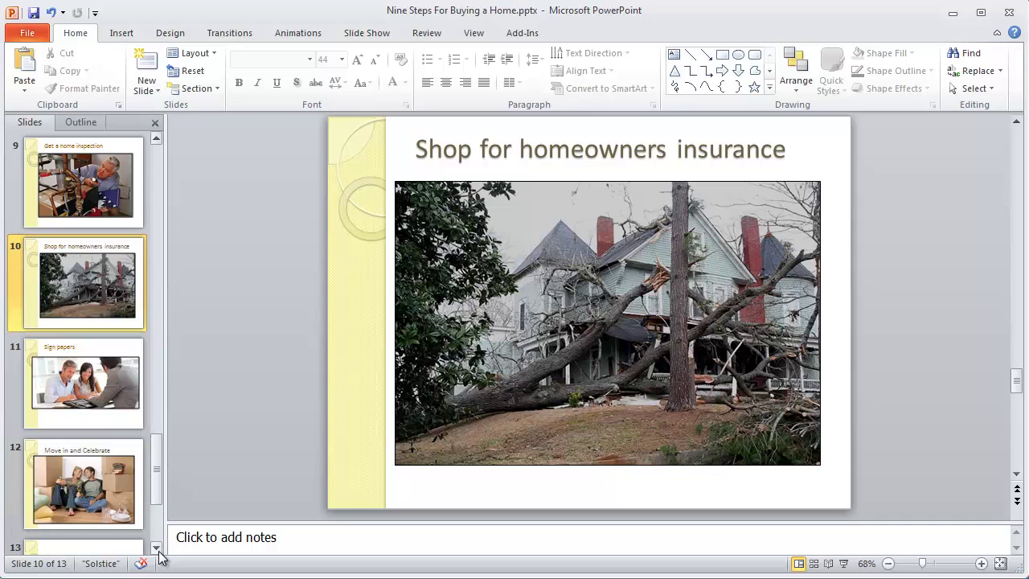
click(102, 397)
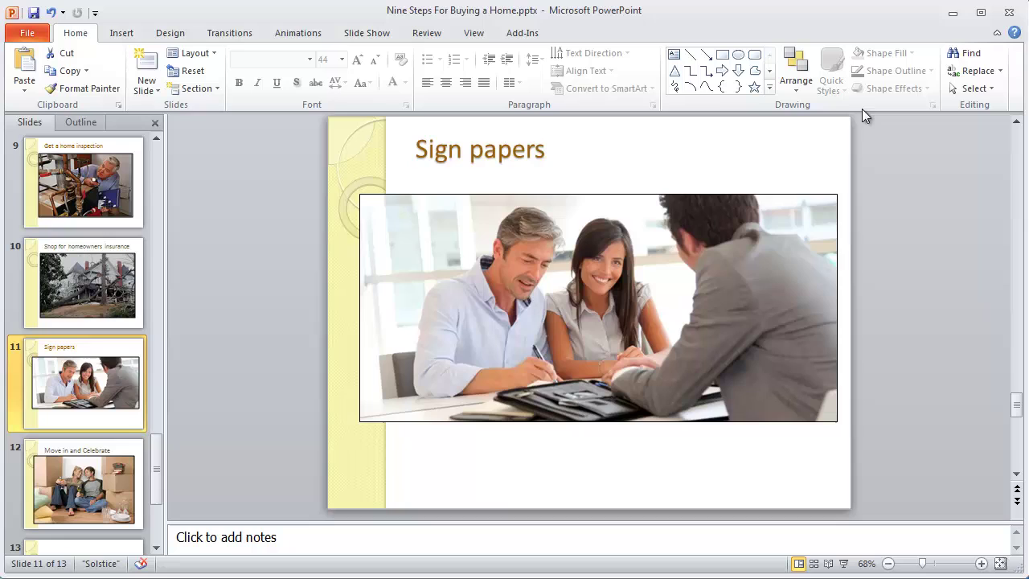
click(526, 344)
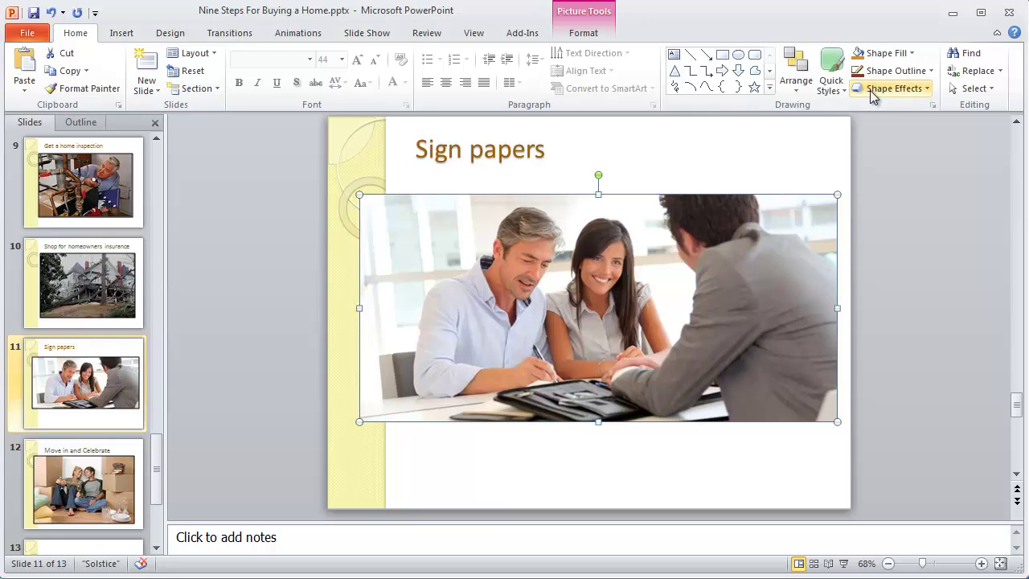
double_click(700, 279)
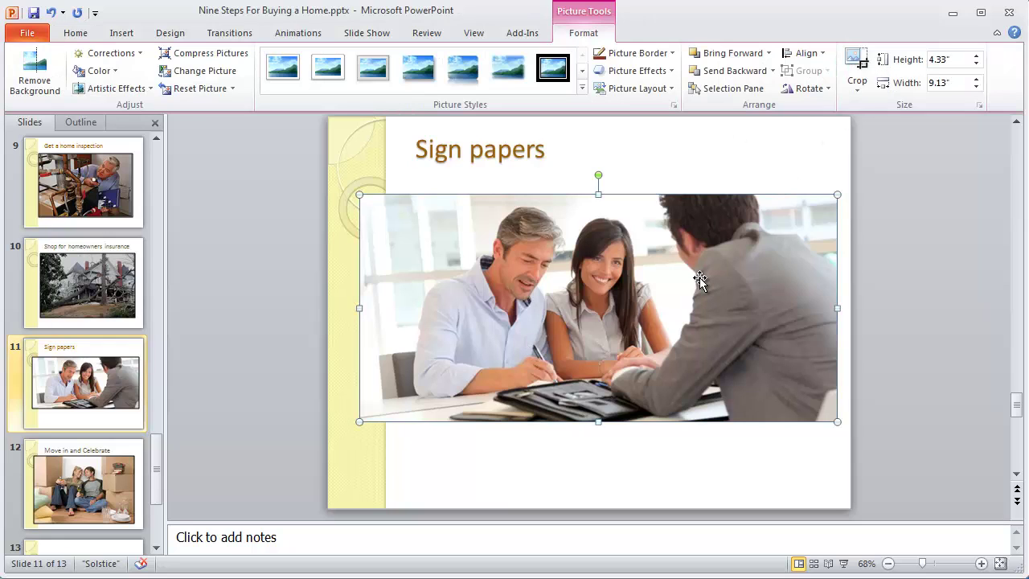
click(856, 64)
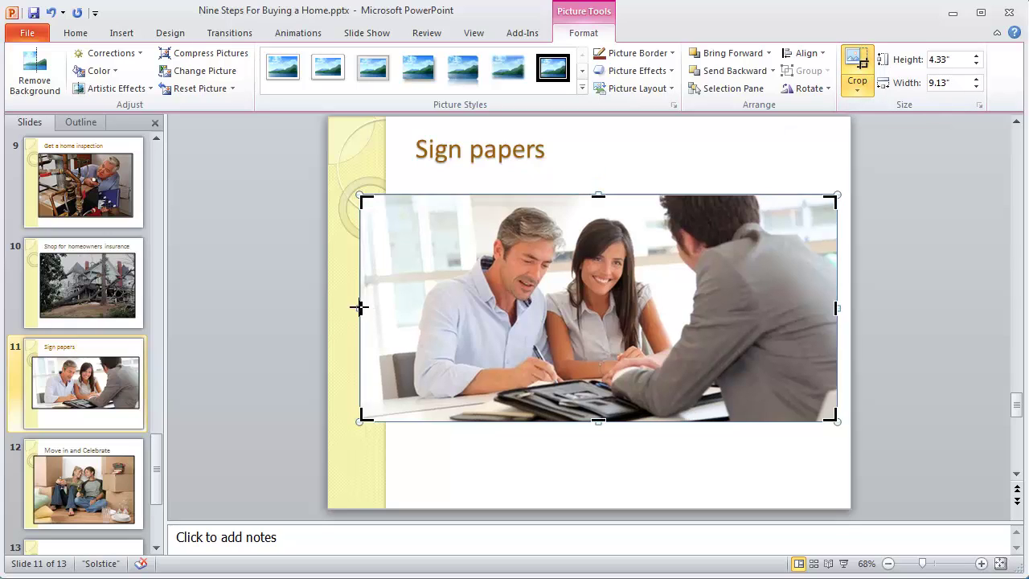
drag(360, 306, 393, 305)
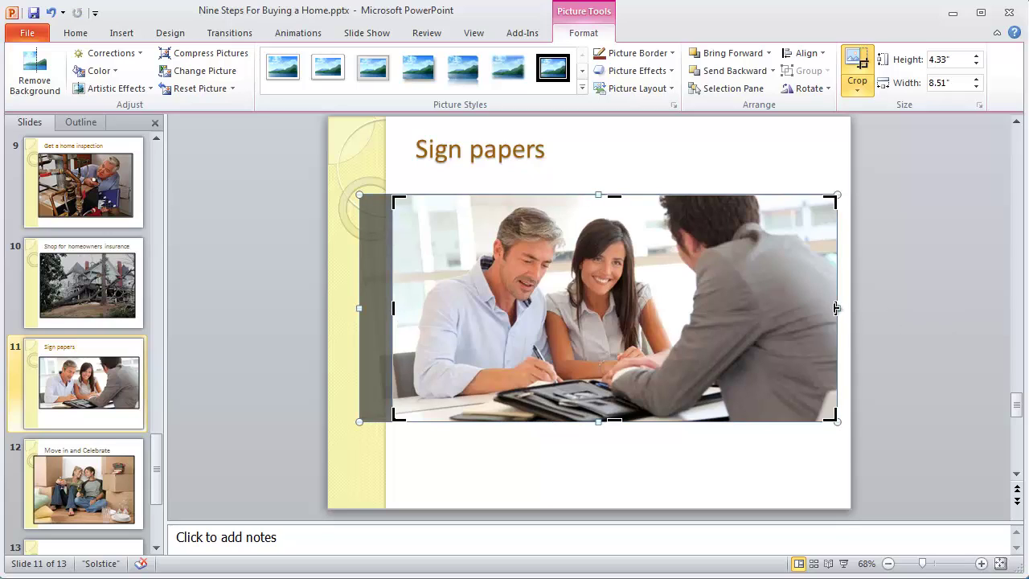
drag(837, 308, 826, 308)
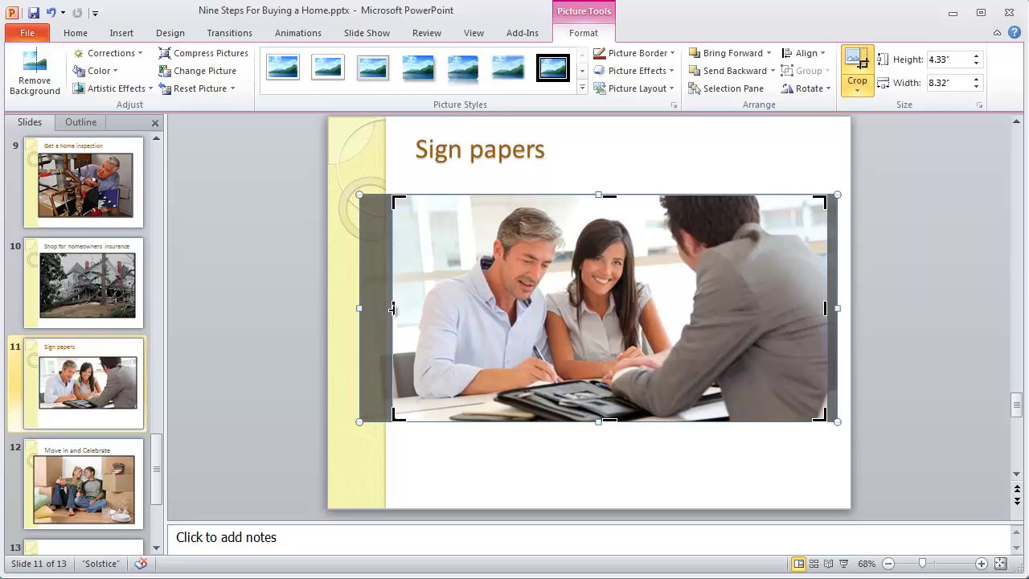
drag(394, 308, 399, 307)
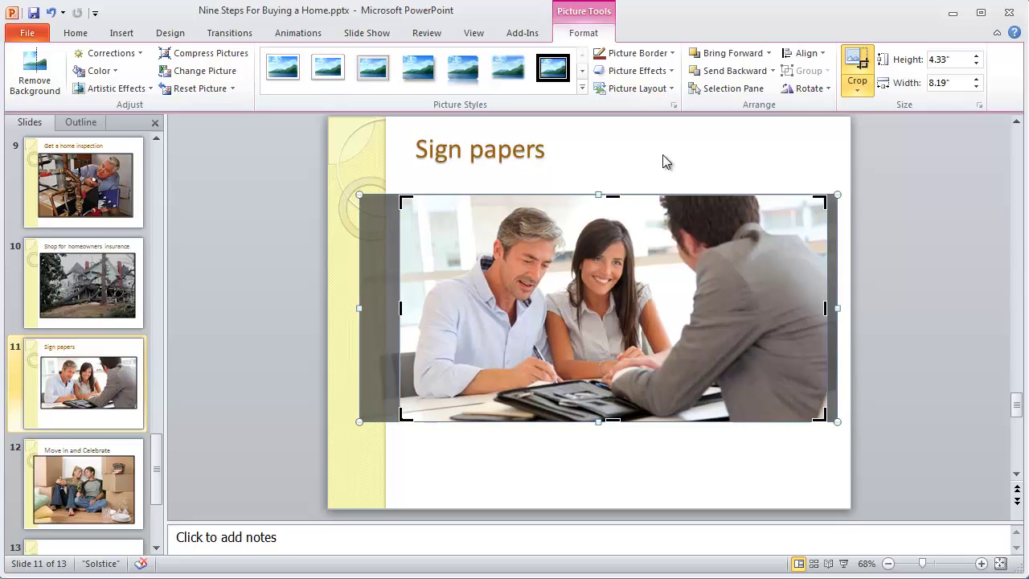
click(662, 153)
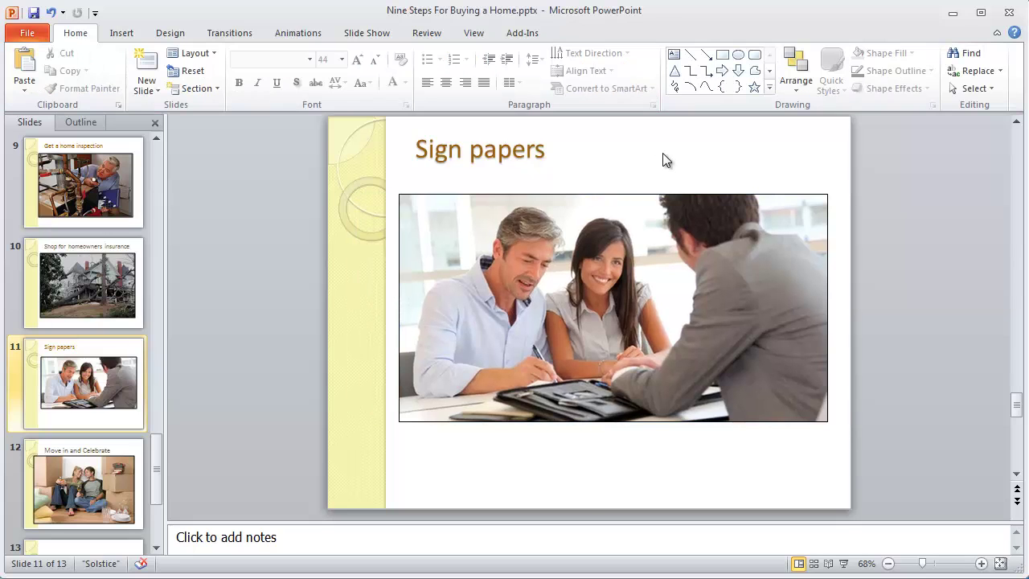
Enlarge the cropped photo slightly to 4.42 by 8.34 inches and nudge it left
double_click(659, 309)
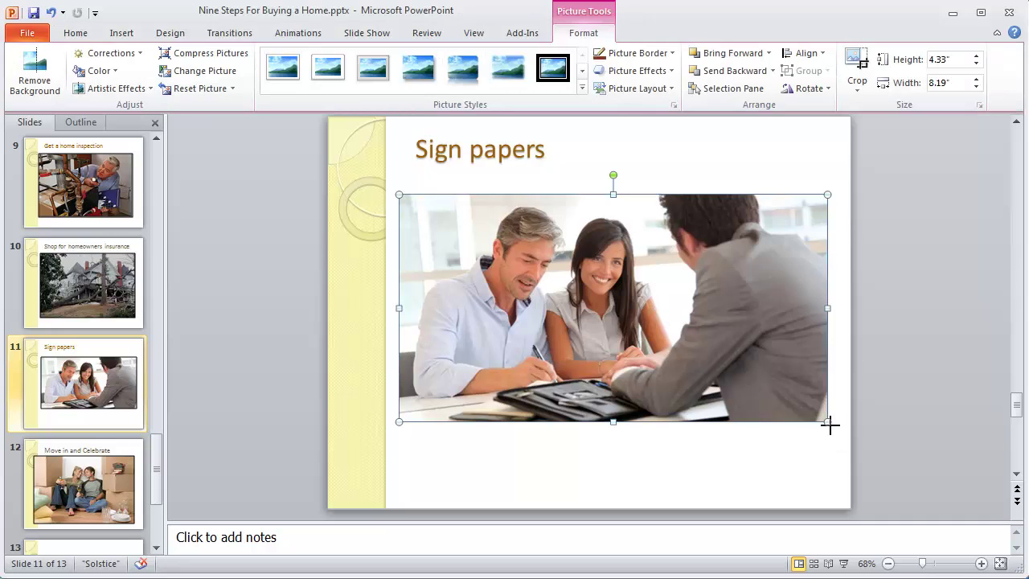
drag(829, 426, 832, 429)
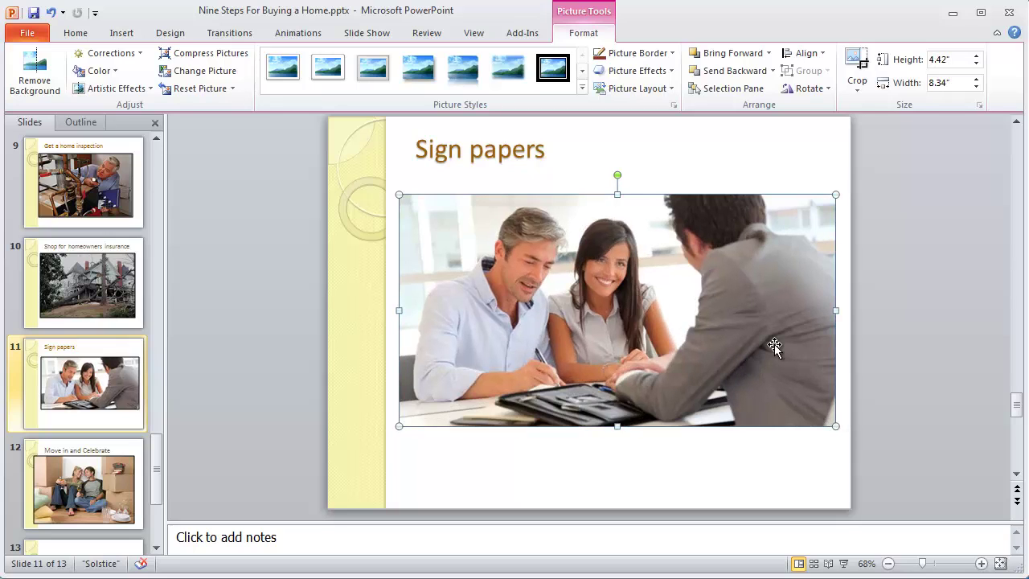
drag(776, 348, 773, 346)
click(630, 499)
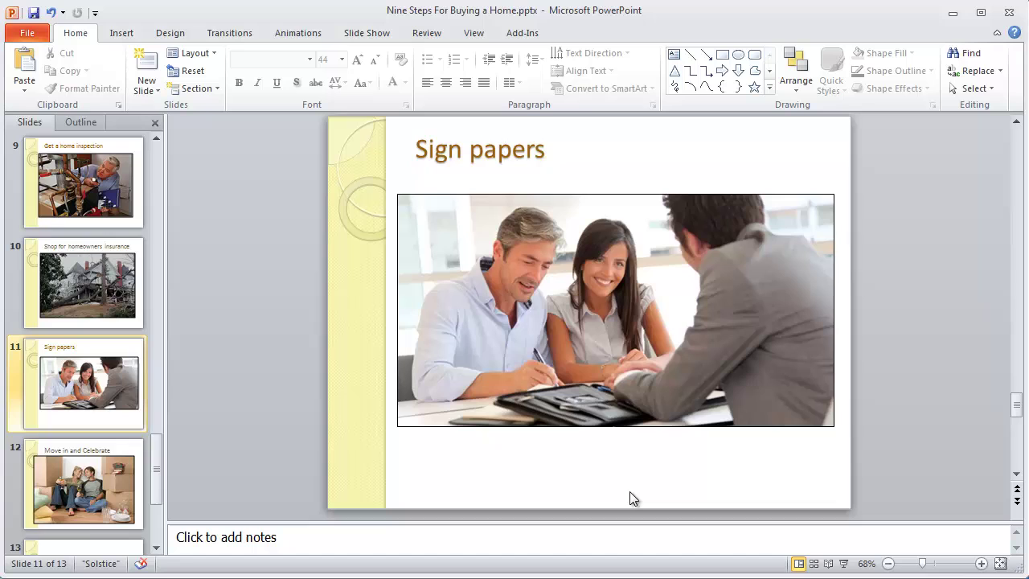
click(155, 547)
On slide 12, crop the left strip off the Move in and Celebrate photo
click(76, 386)
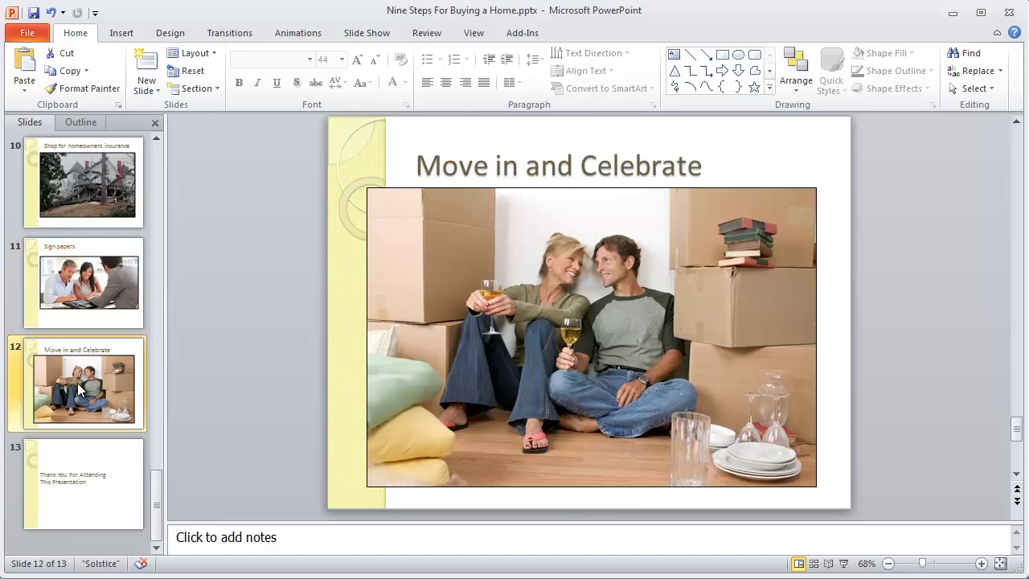
click(670, 323)
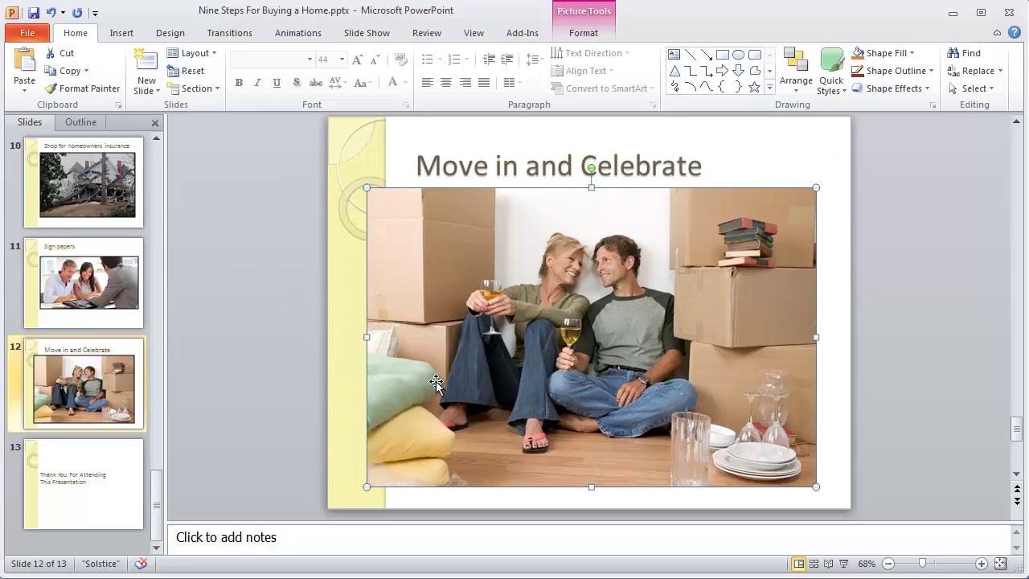
double_click(583, 341)
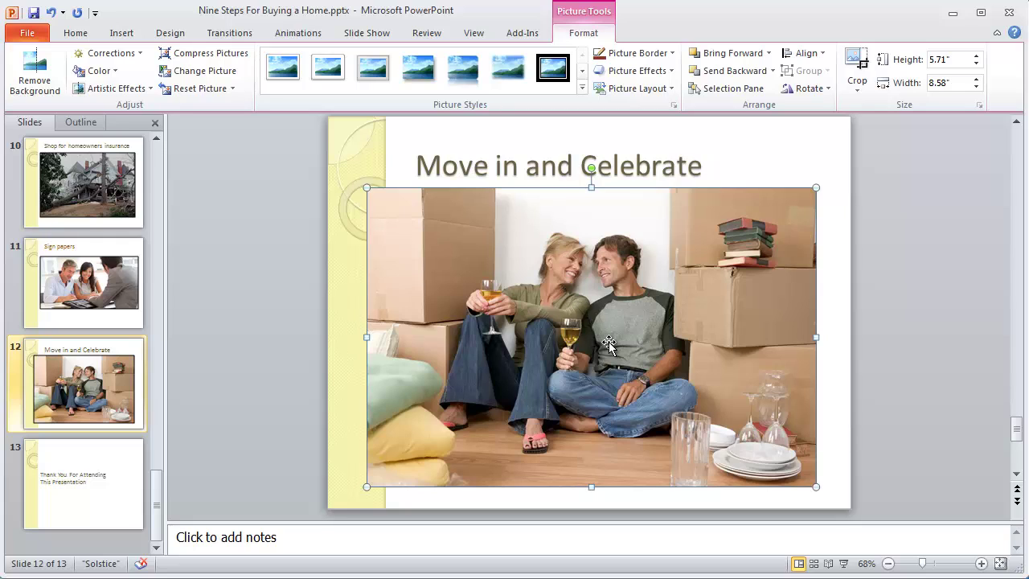
click(853, 59)
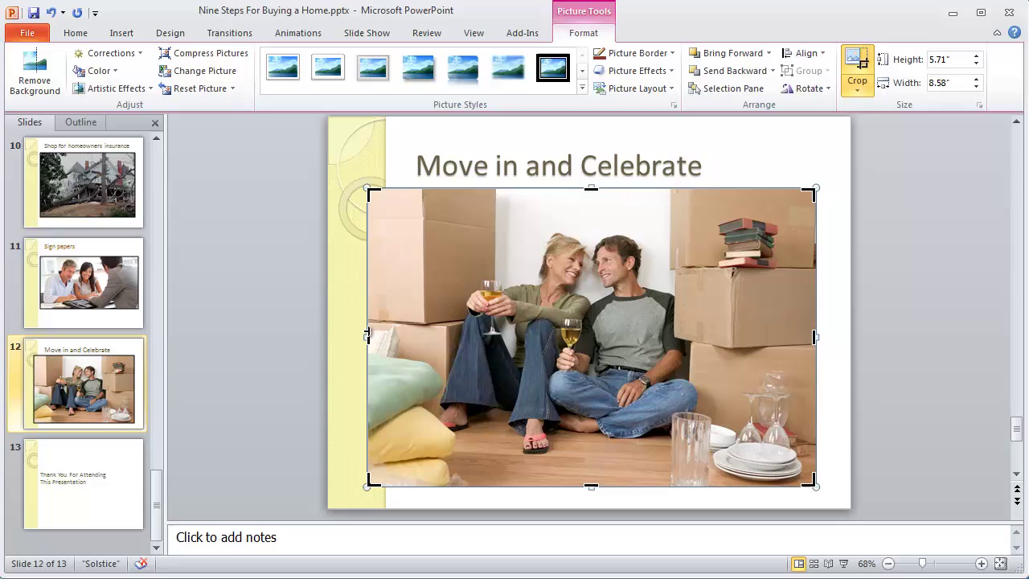
drag(368, 337, 396, 334)
drag(398, 334, 394, 337)
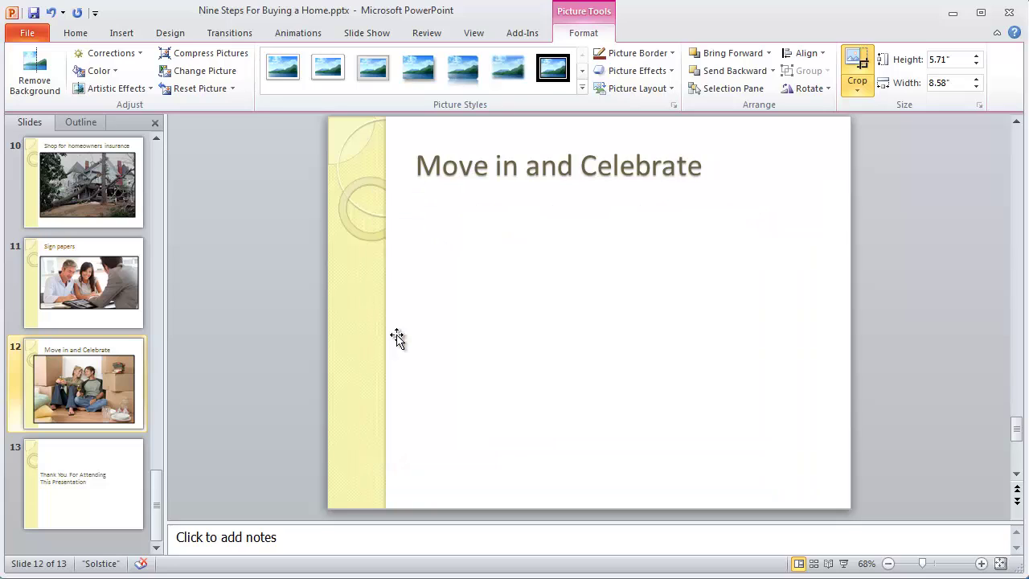
click(755, 159)
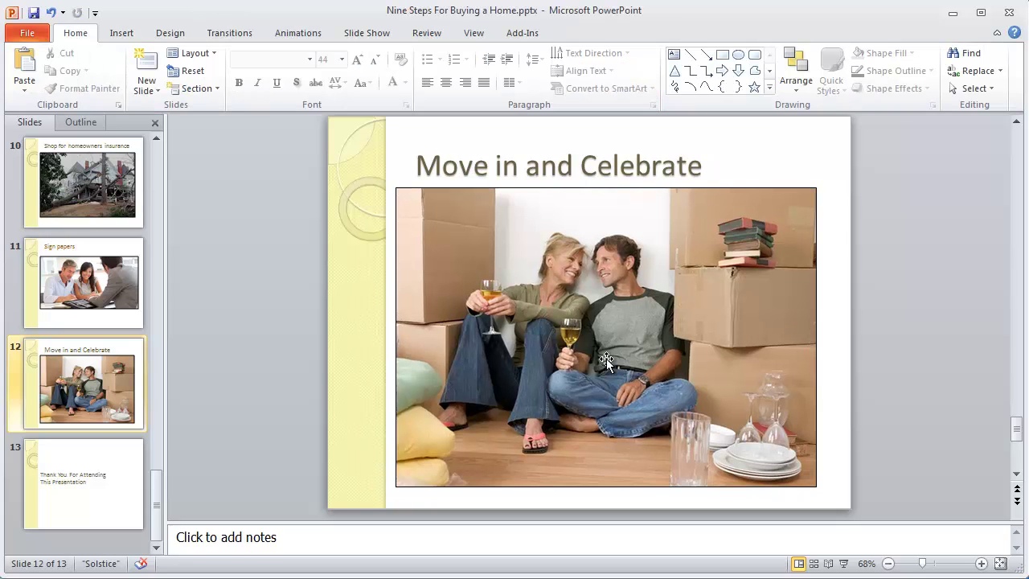
Nudge the cropped photo right and slightly down so it clears the yellow sidebar
click(583, 383)
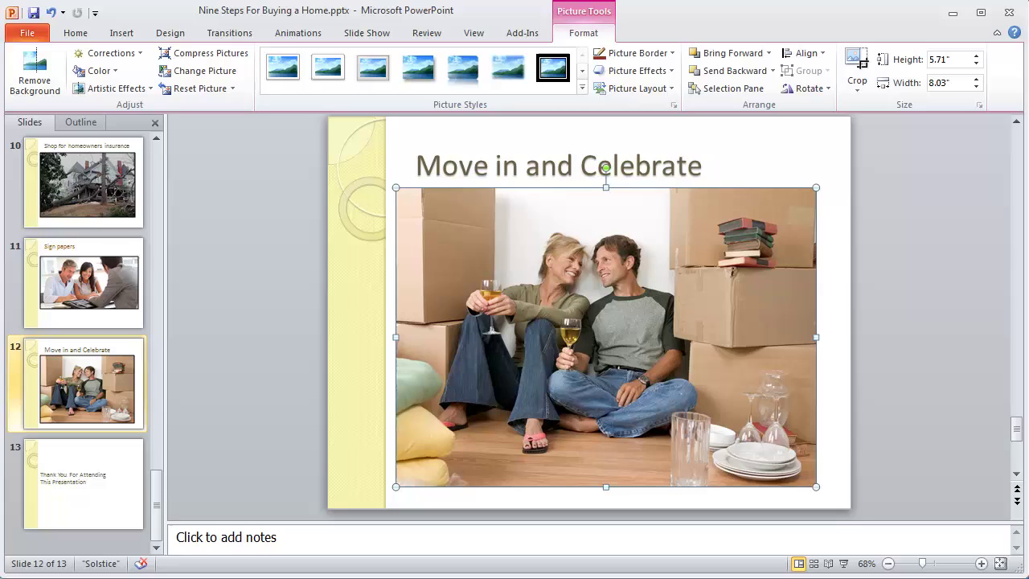
key(Right)
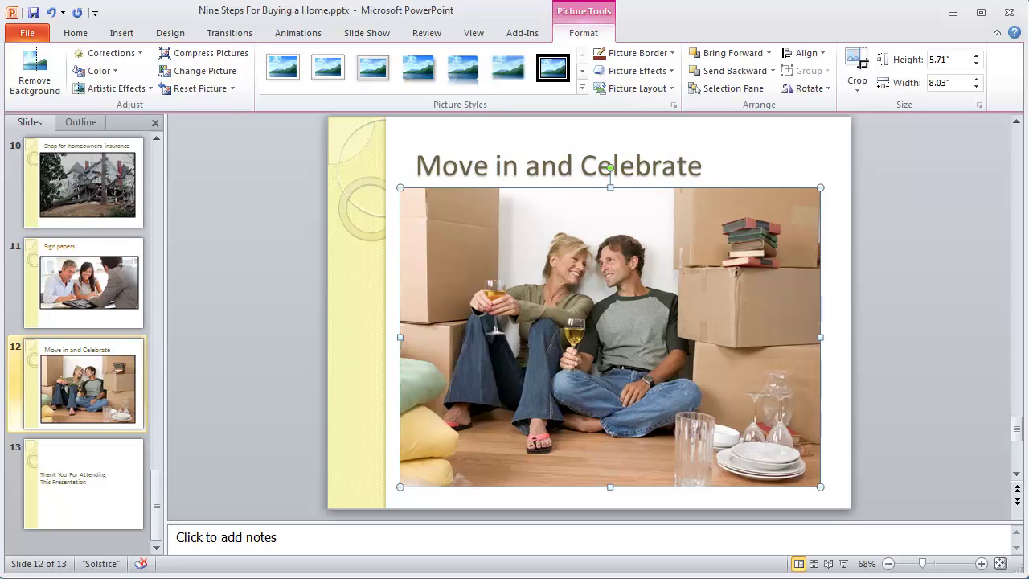
key(Right)
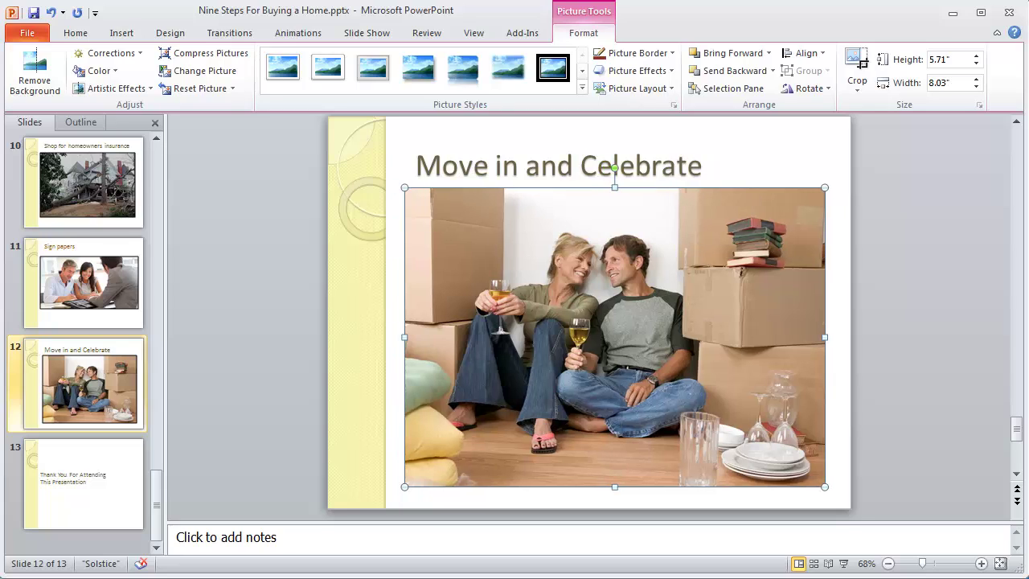
key(Down)
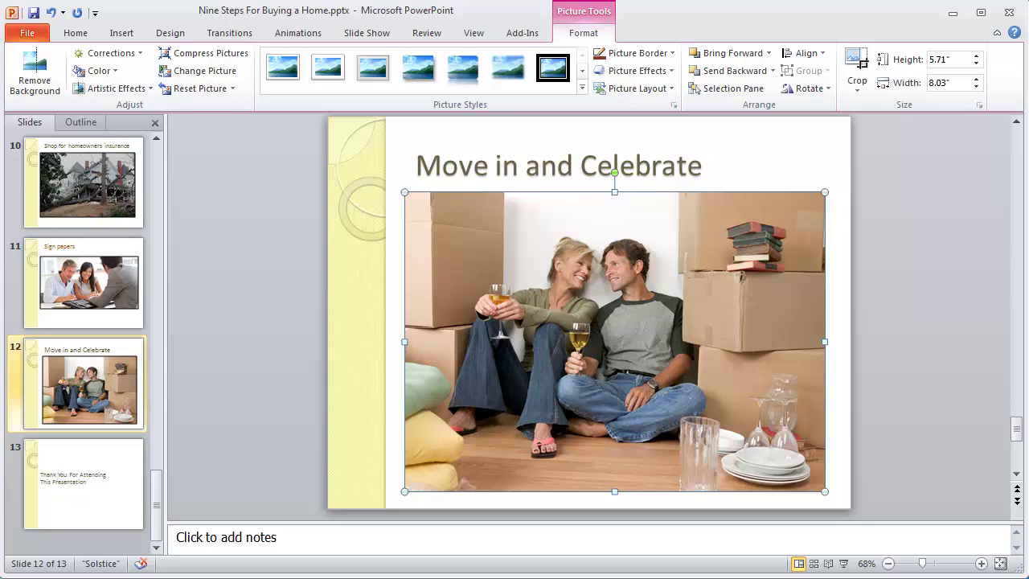
Save the presentation from slide 13, then return to slide 1, Nine Steps For Buying a Home
click(107, 485)
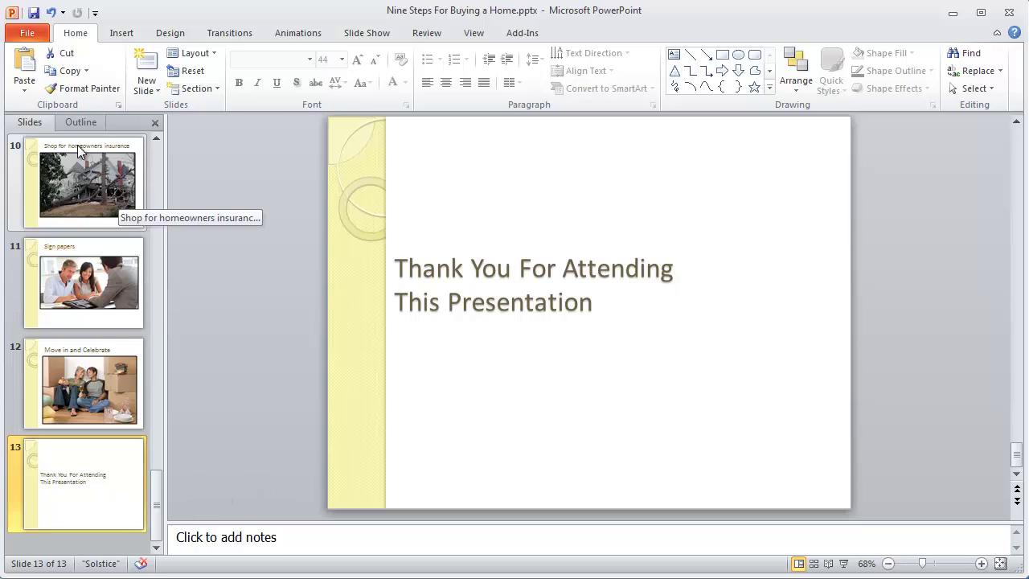
click(34, 14)
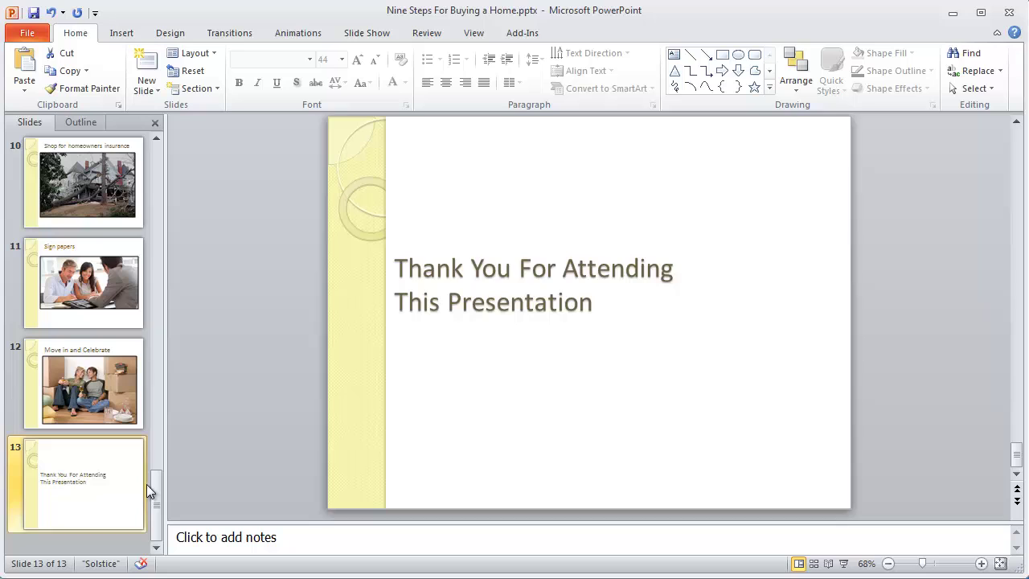
drag(156, 490, 150, 178)
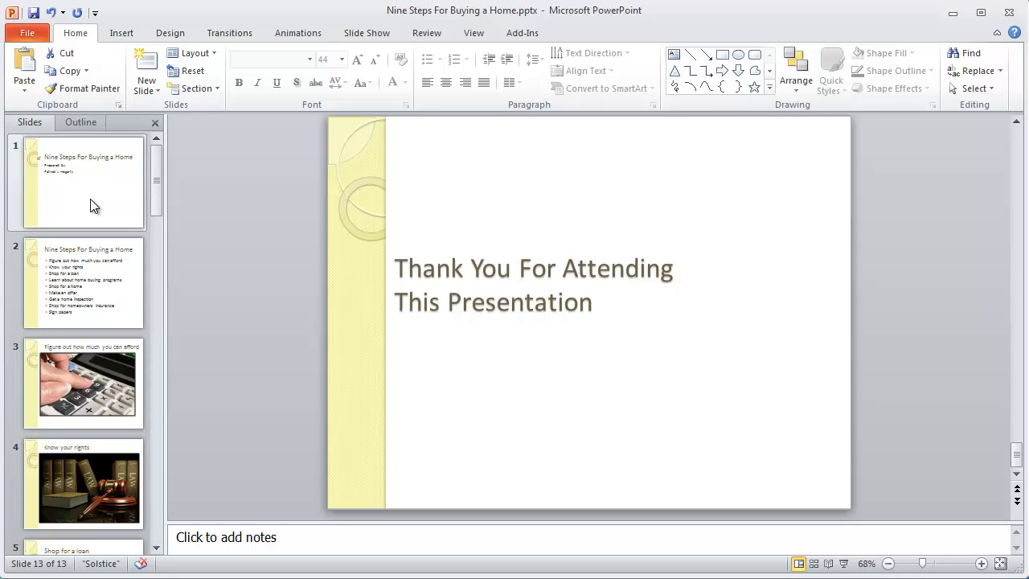
click(89, 170)
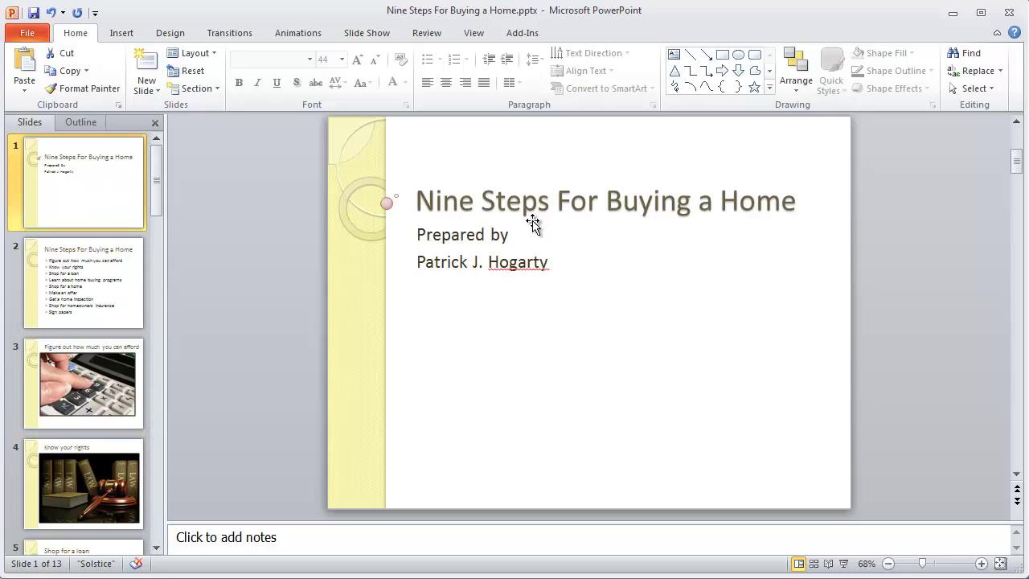